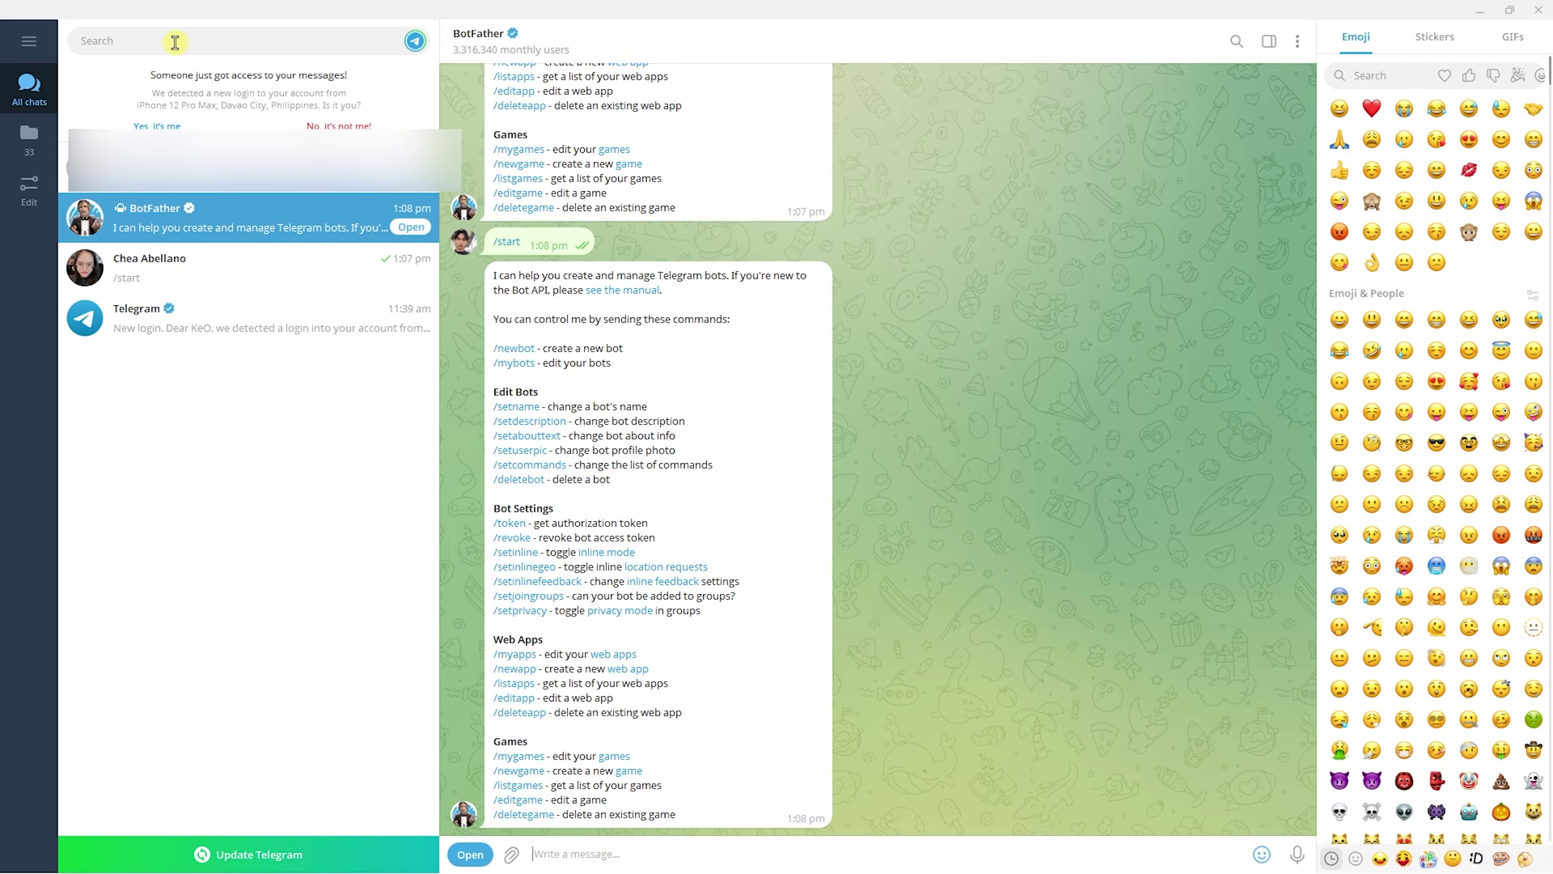
left_click(220, 271)
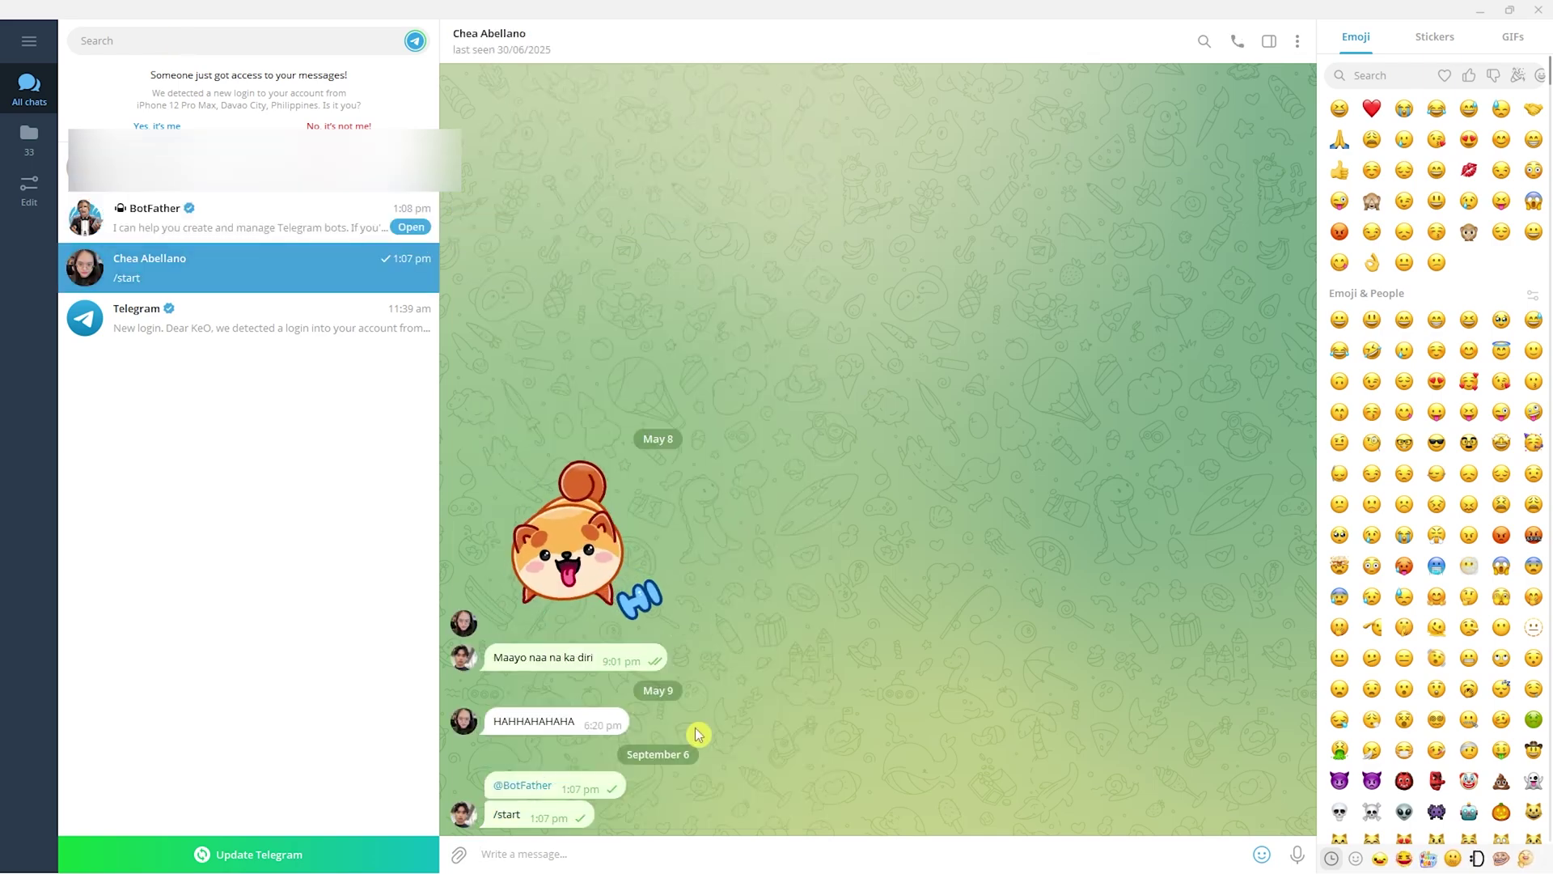
left_click(660, 848)
type("@Bo")
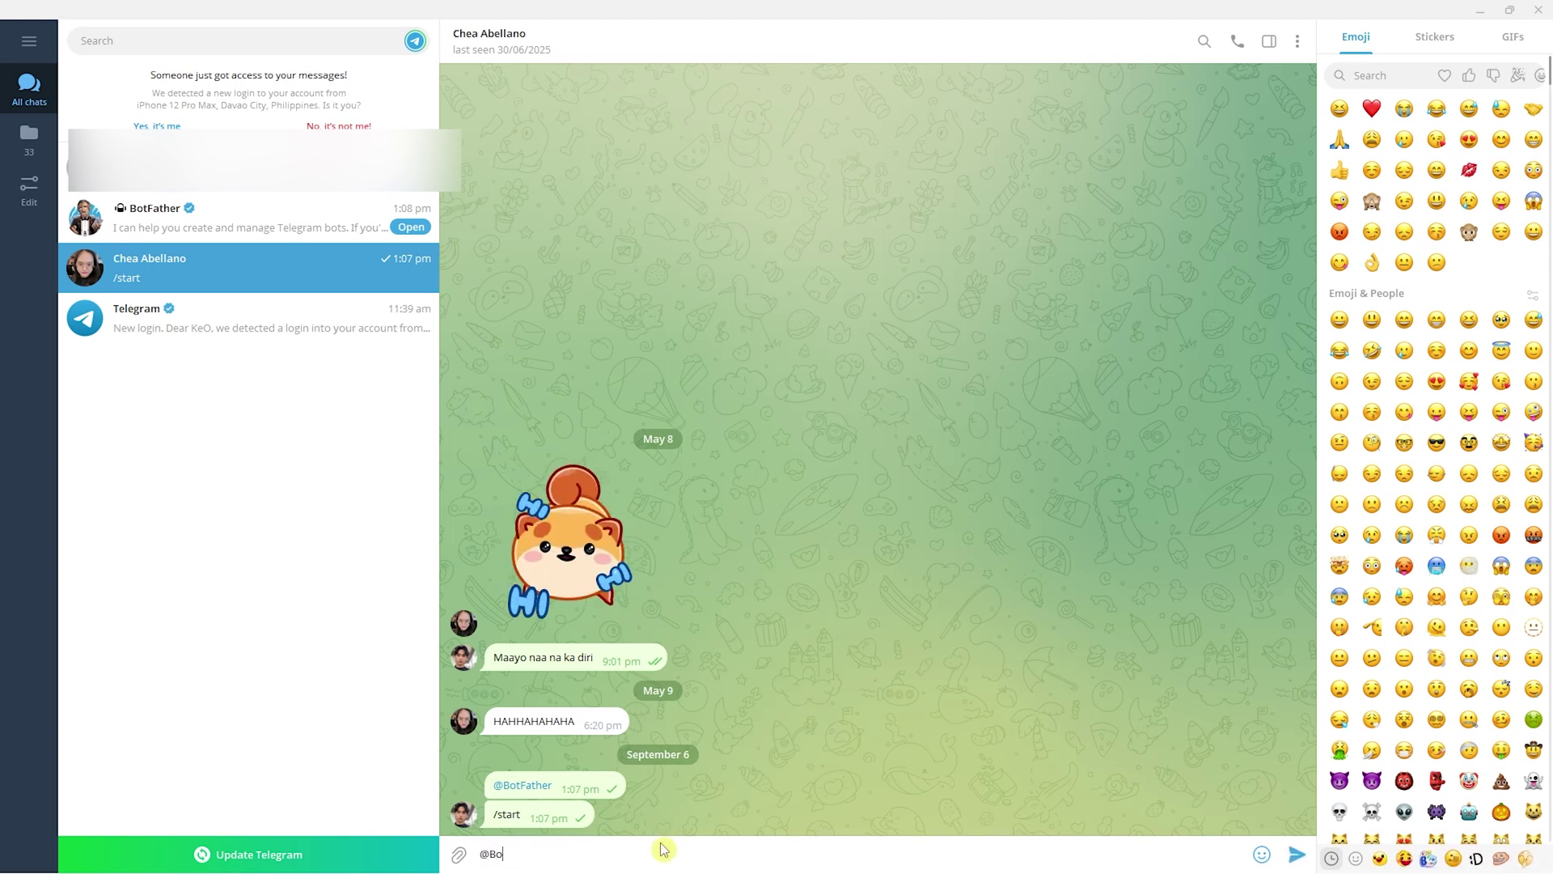
type("tFather")
key("shift+Return")
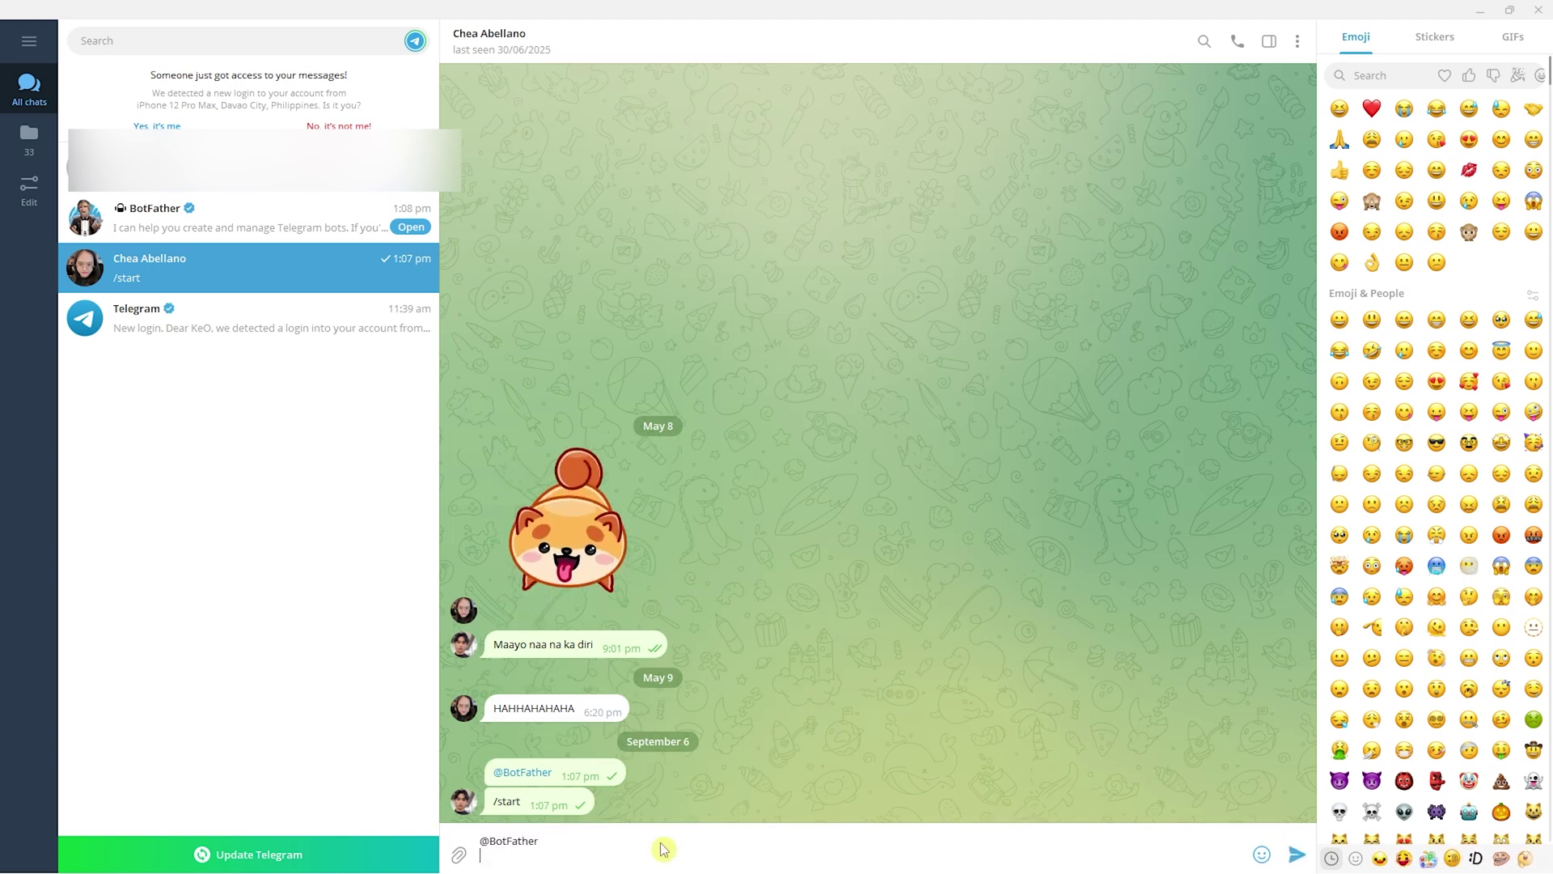
key("BackSpace")
key("Return")
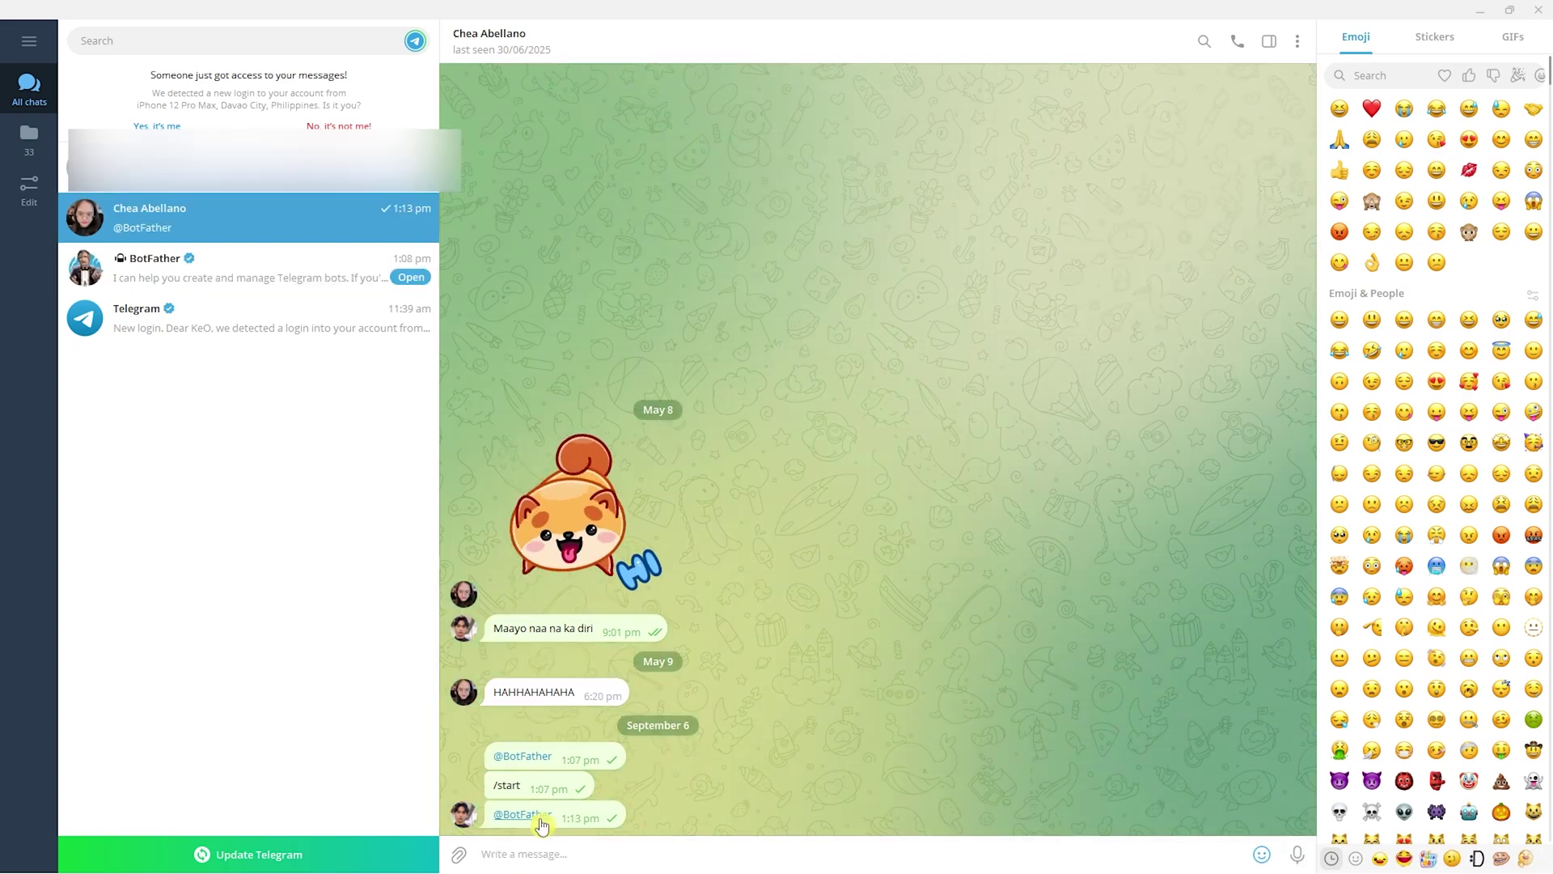
Open the BotFather chat from the sent mention and send the command /newbot.
double_click(526, 822)
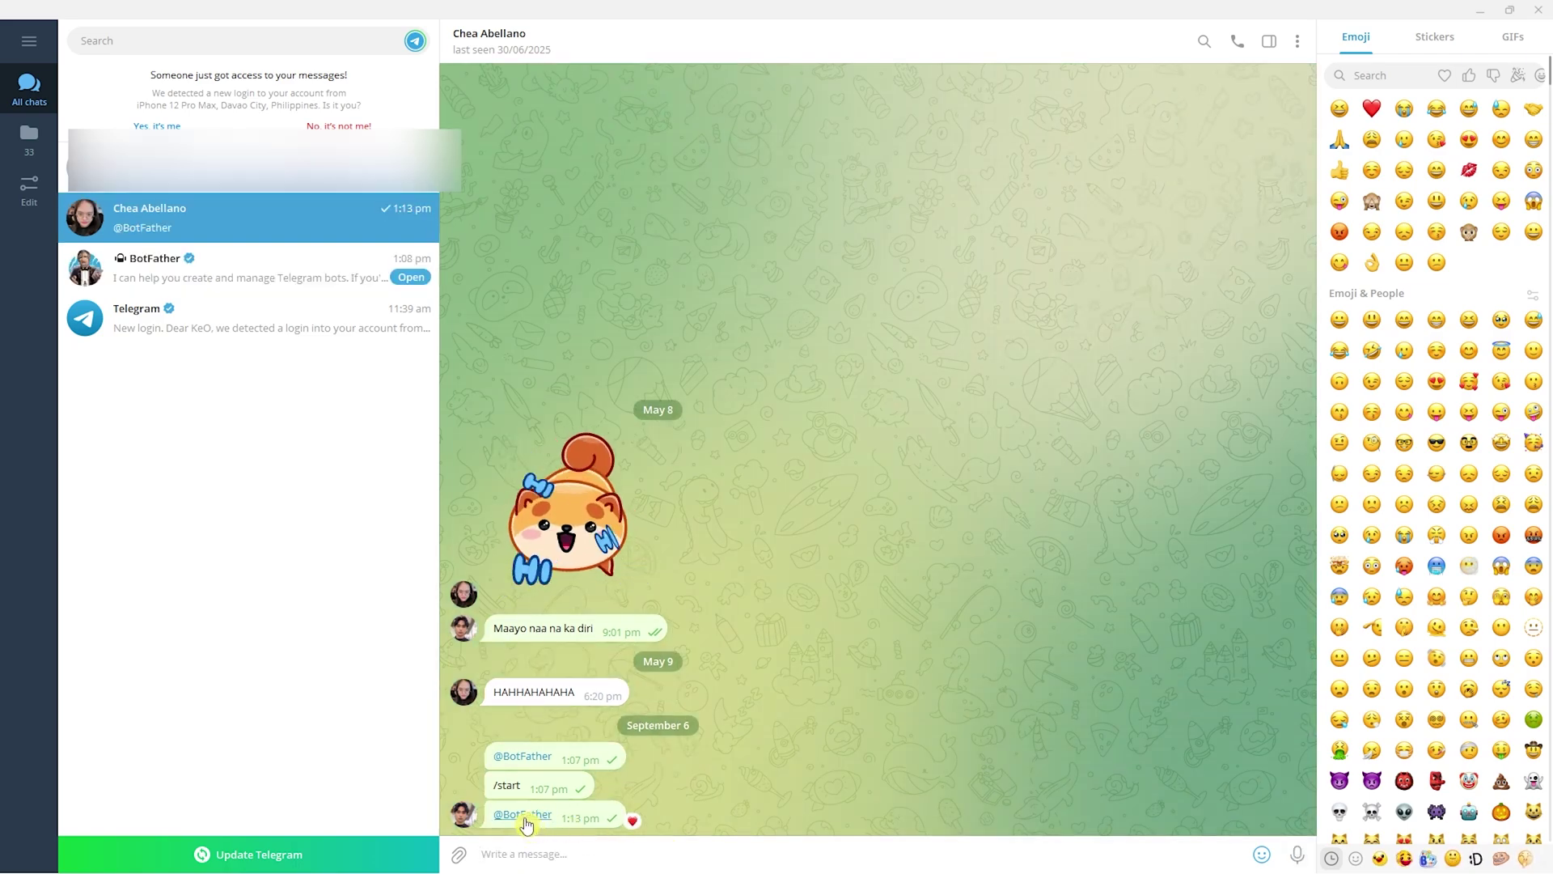
left_click(525, 817)
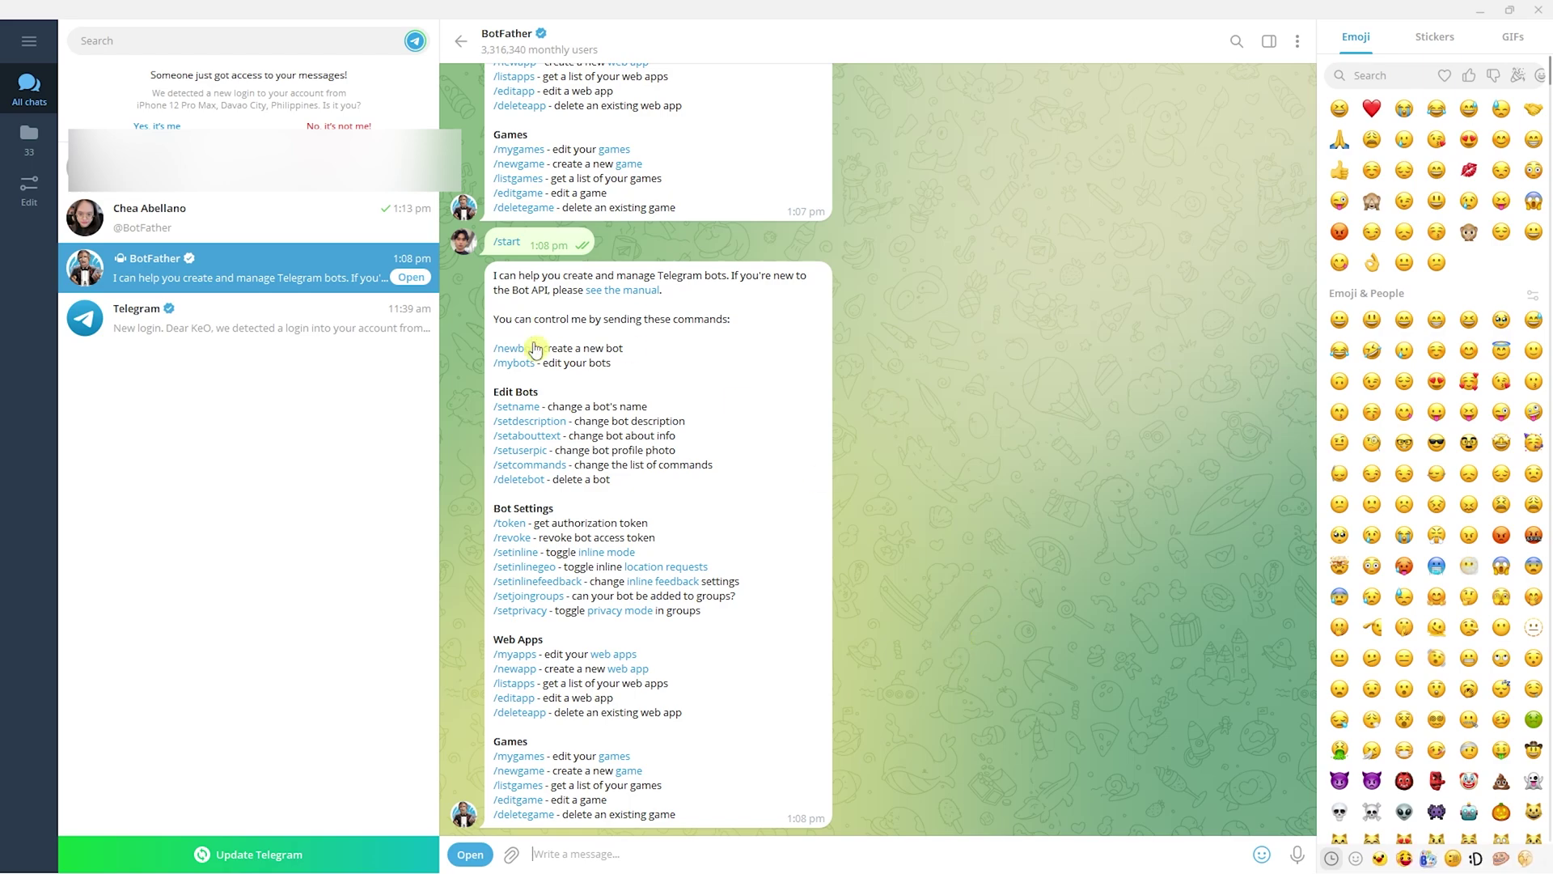
type("/")
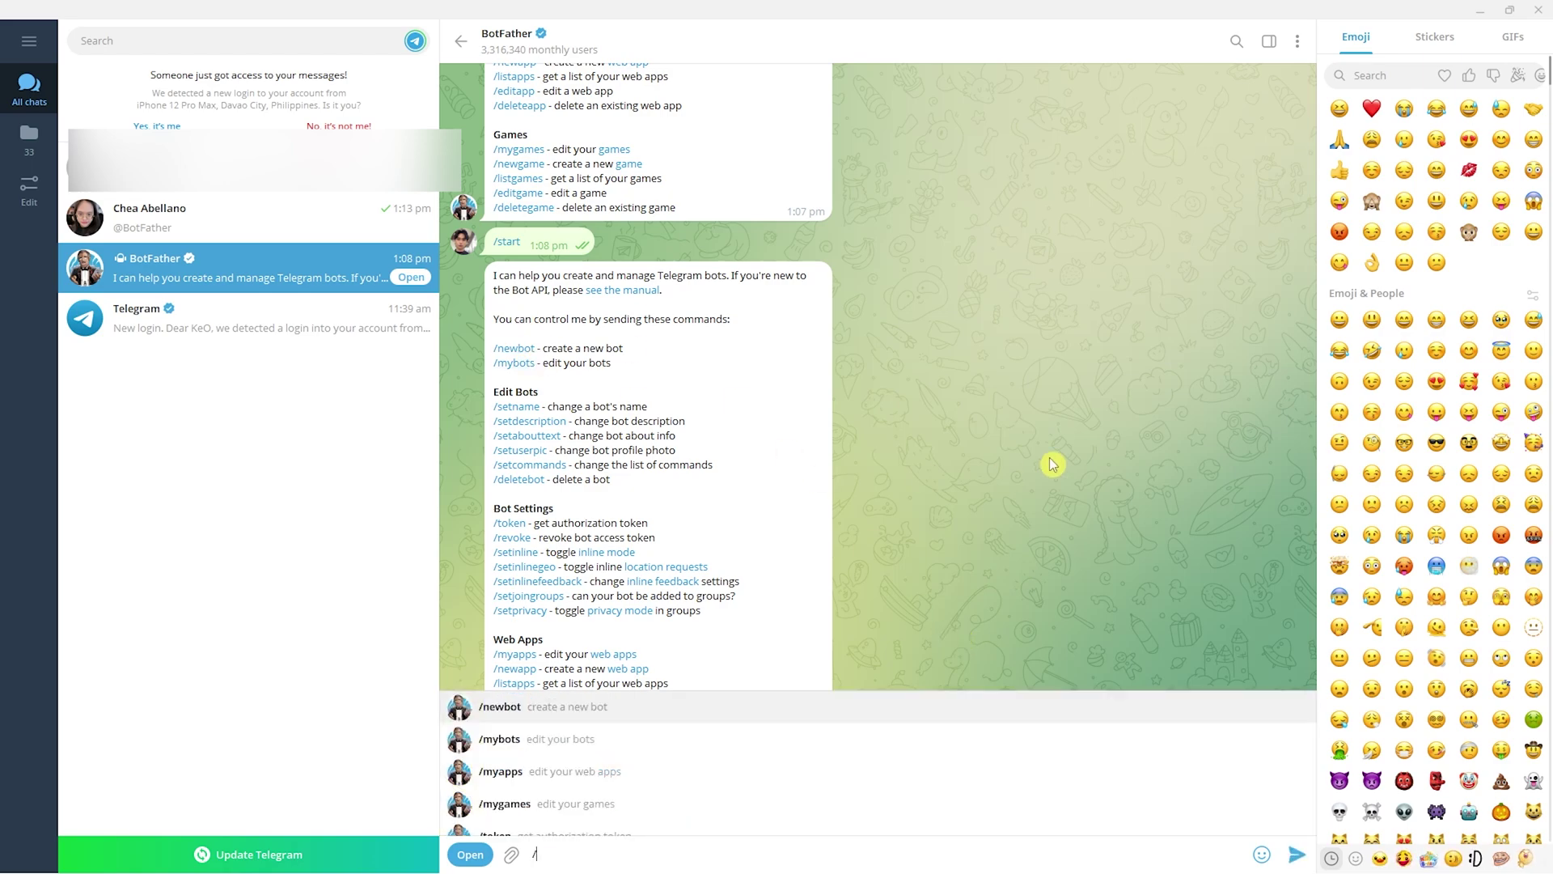
type("newbot")
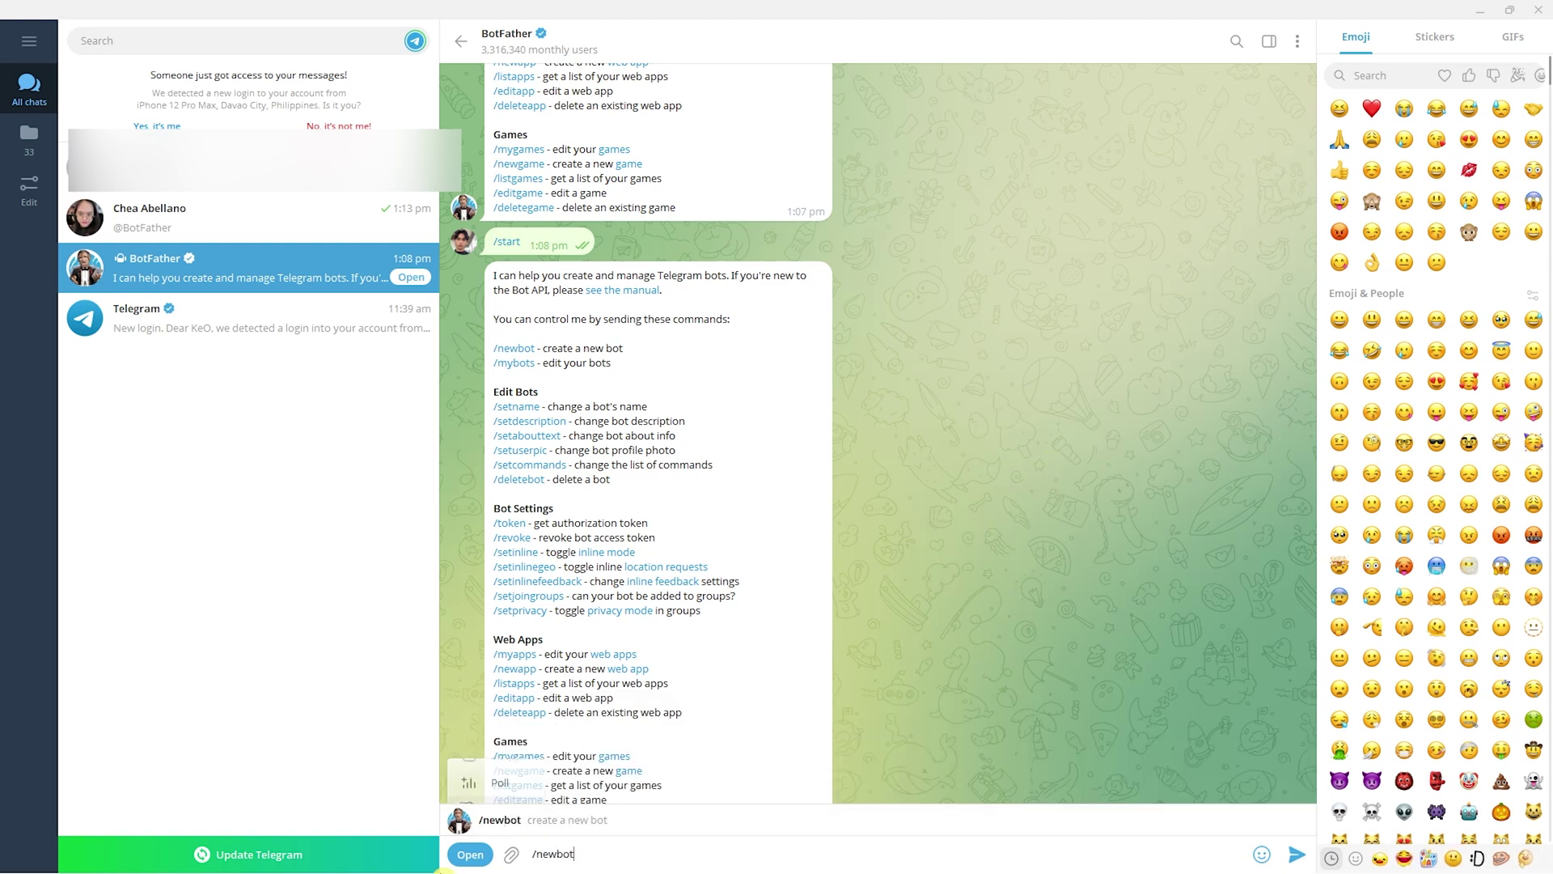
key("Return")
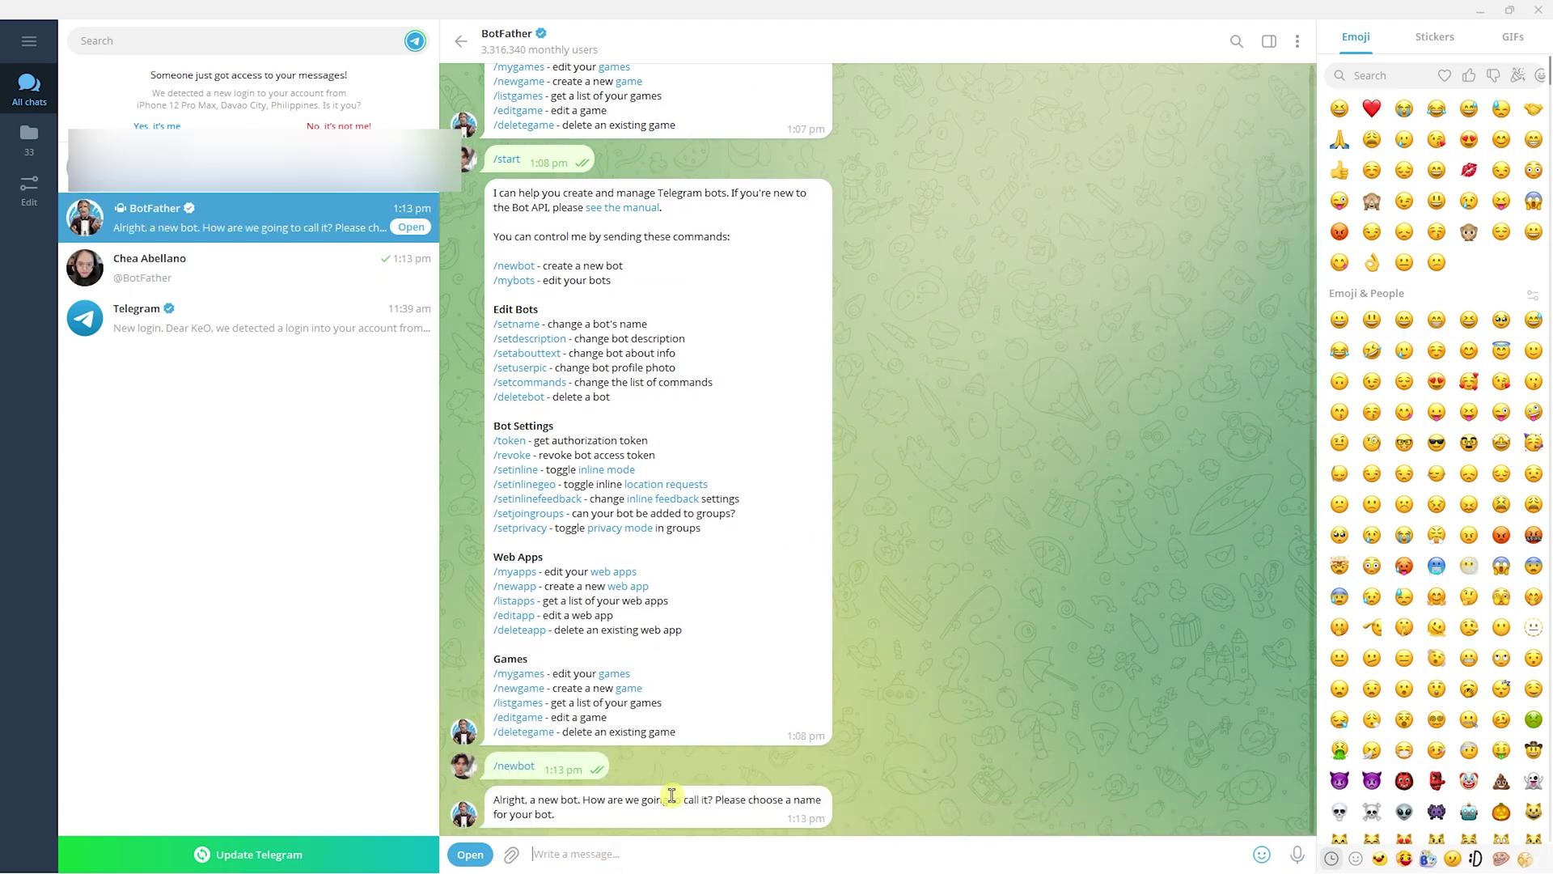
Answer BotFather's naming prompt by sending sampletutorialnewbot as the new bot's name.
left_click_drag(575, 799, 806, 807)
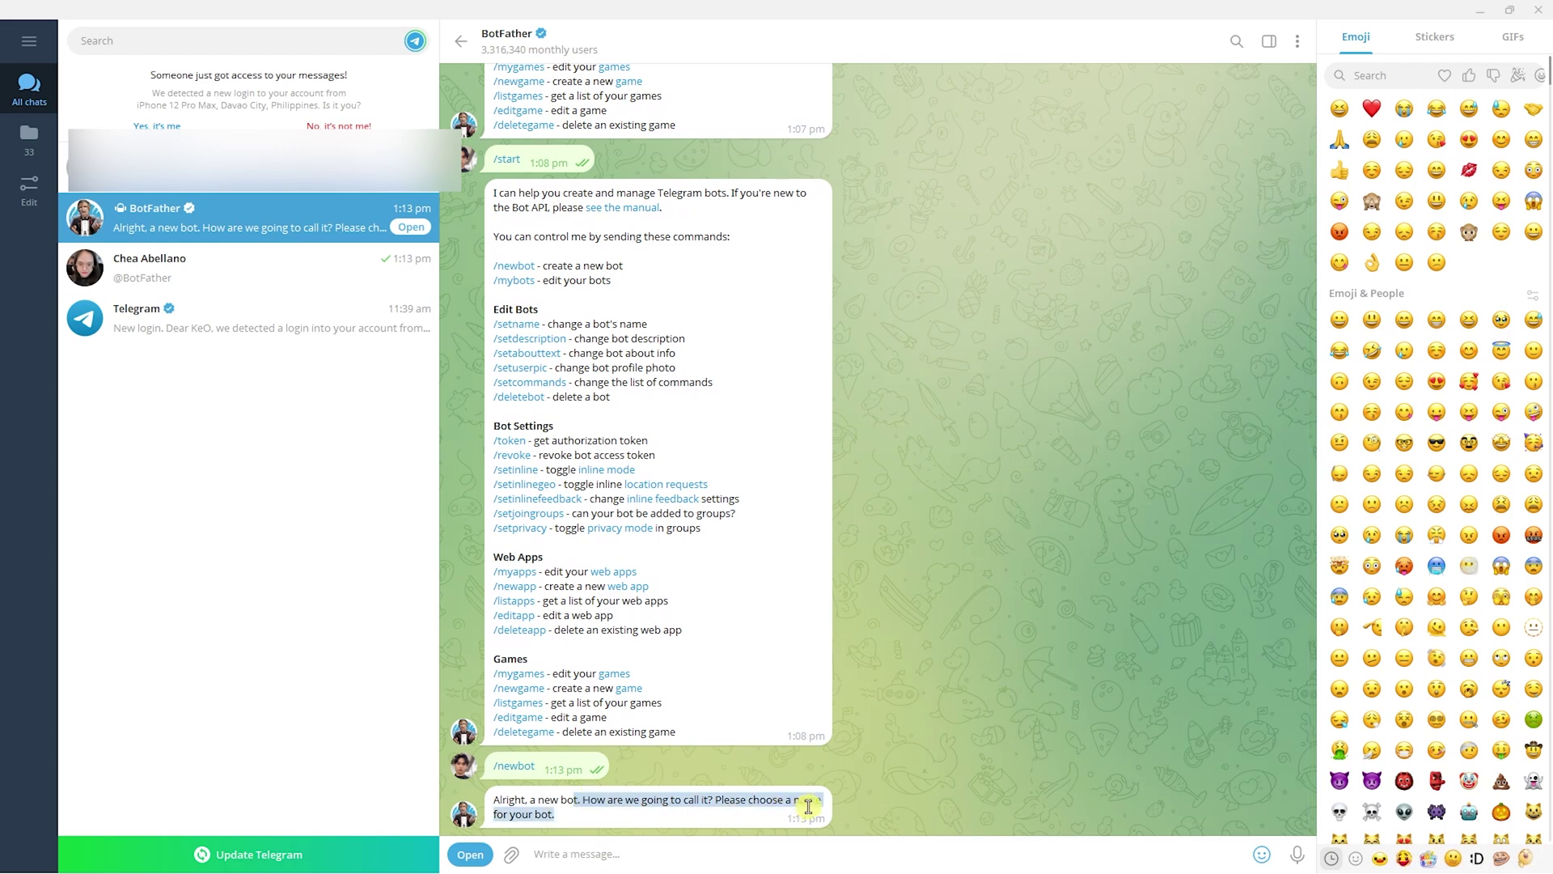
left_click(745, 844)
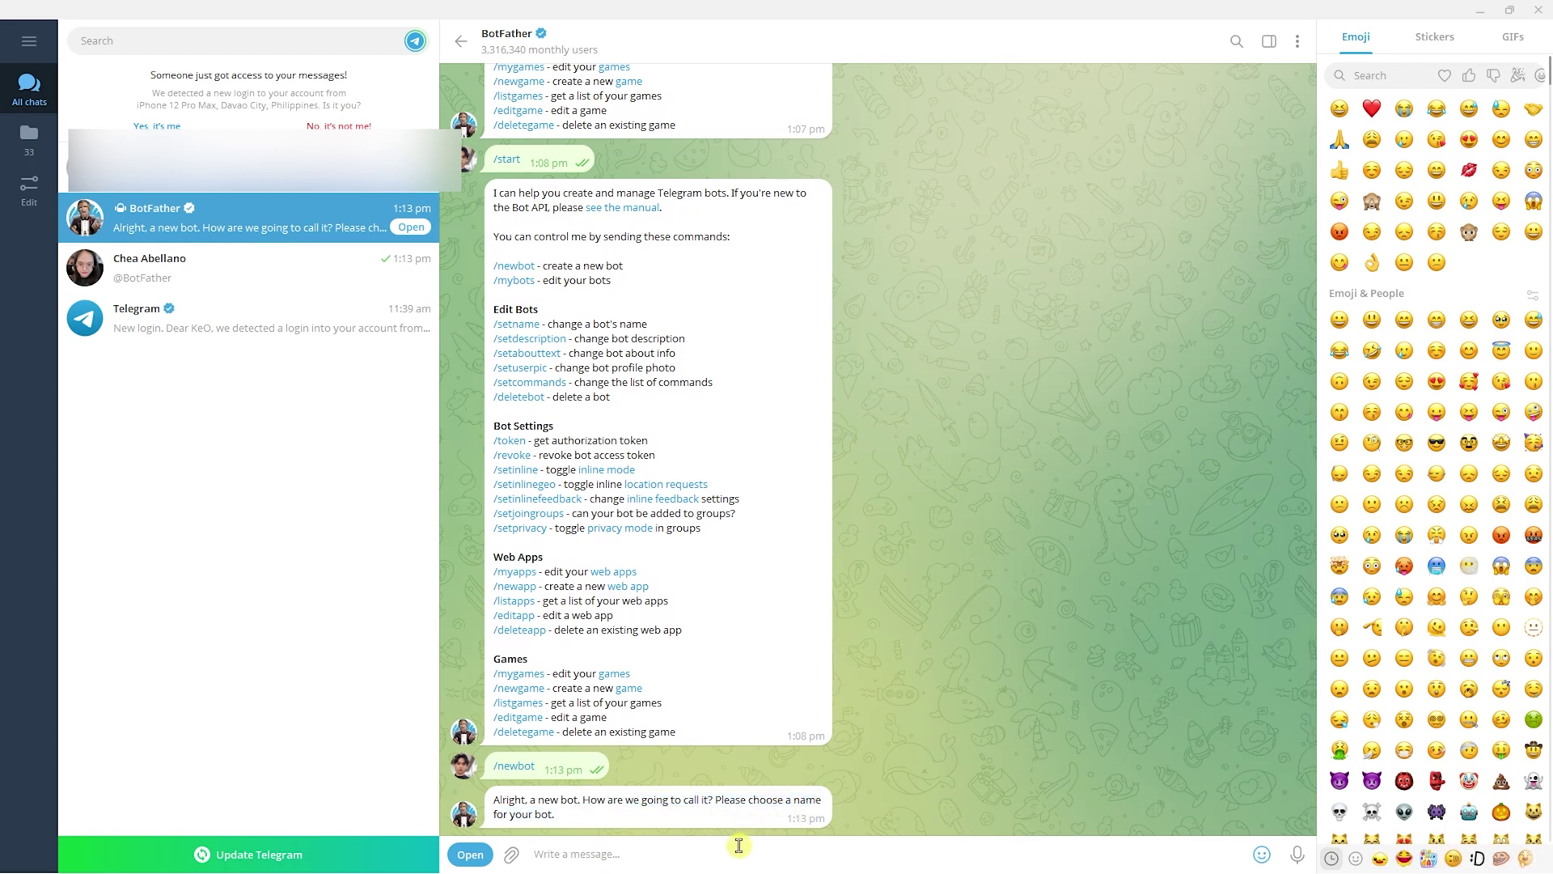
type("sampletutorialnewbot")
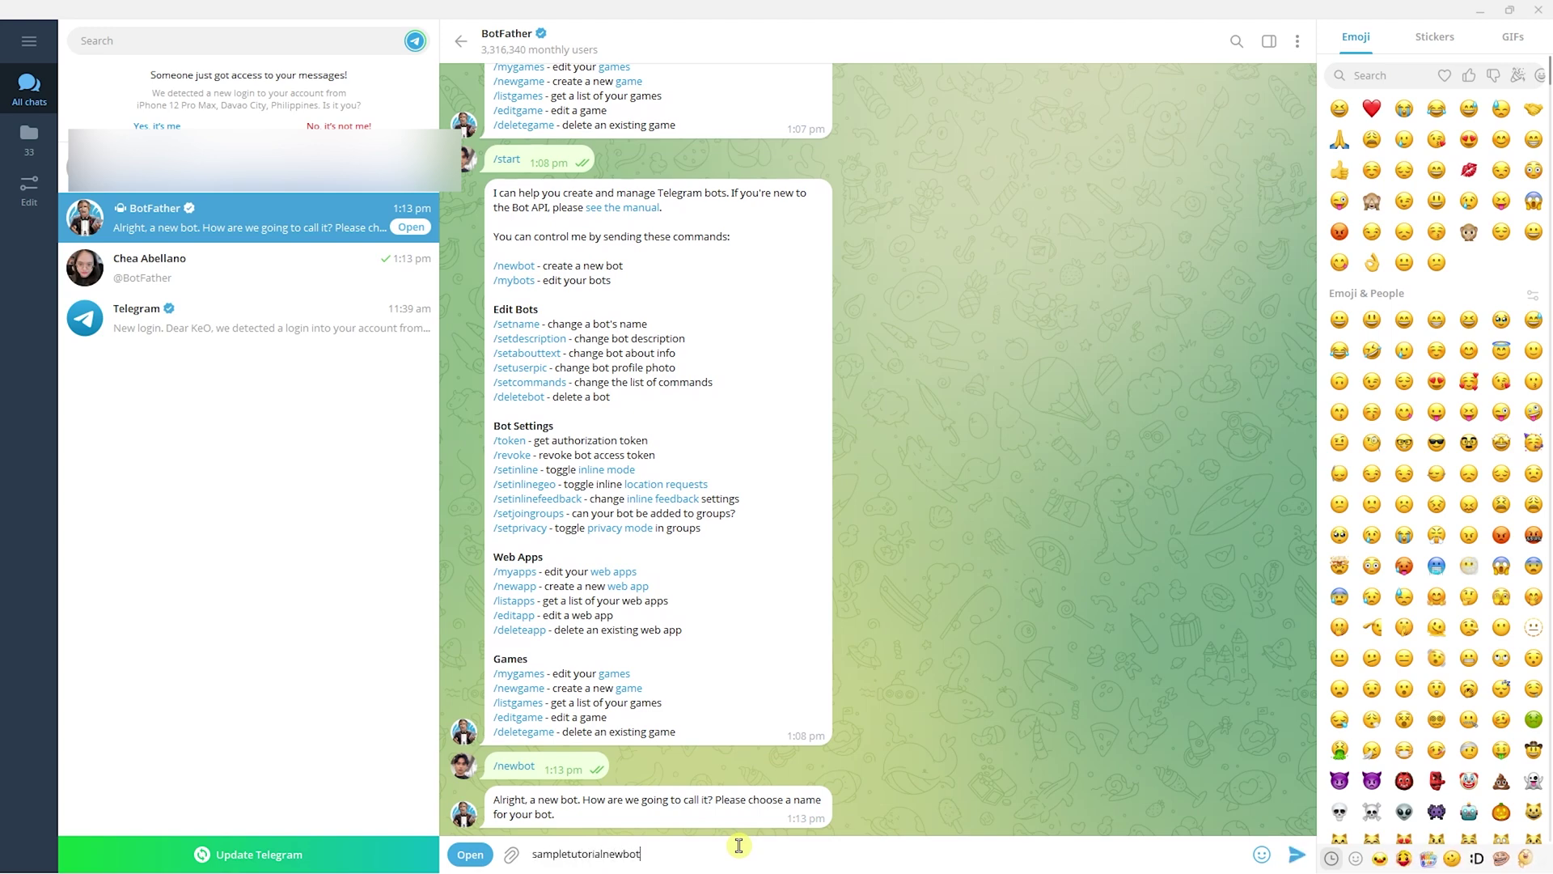
key("Return")
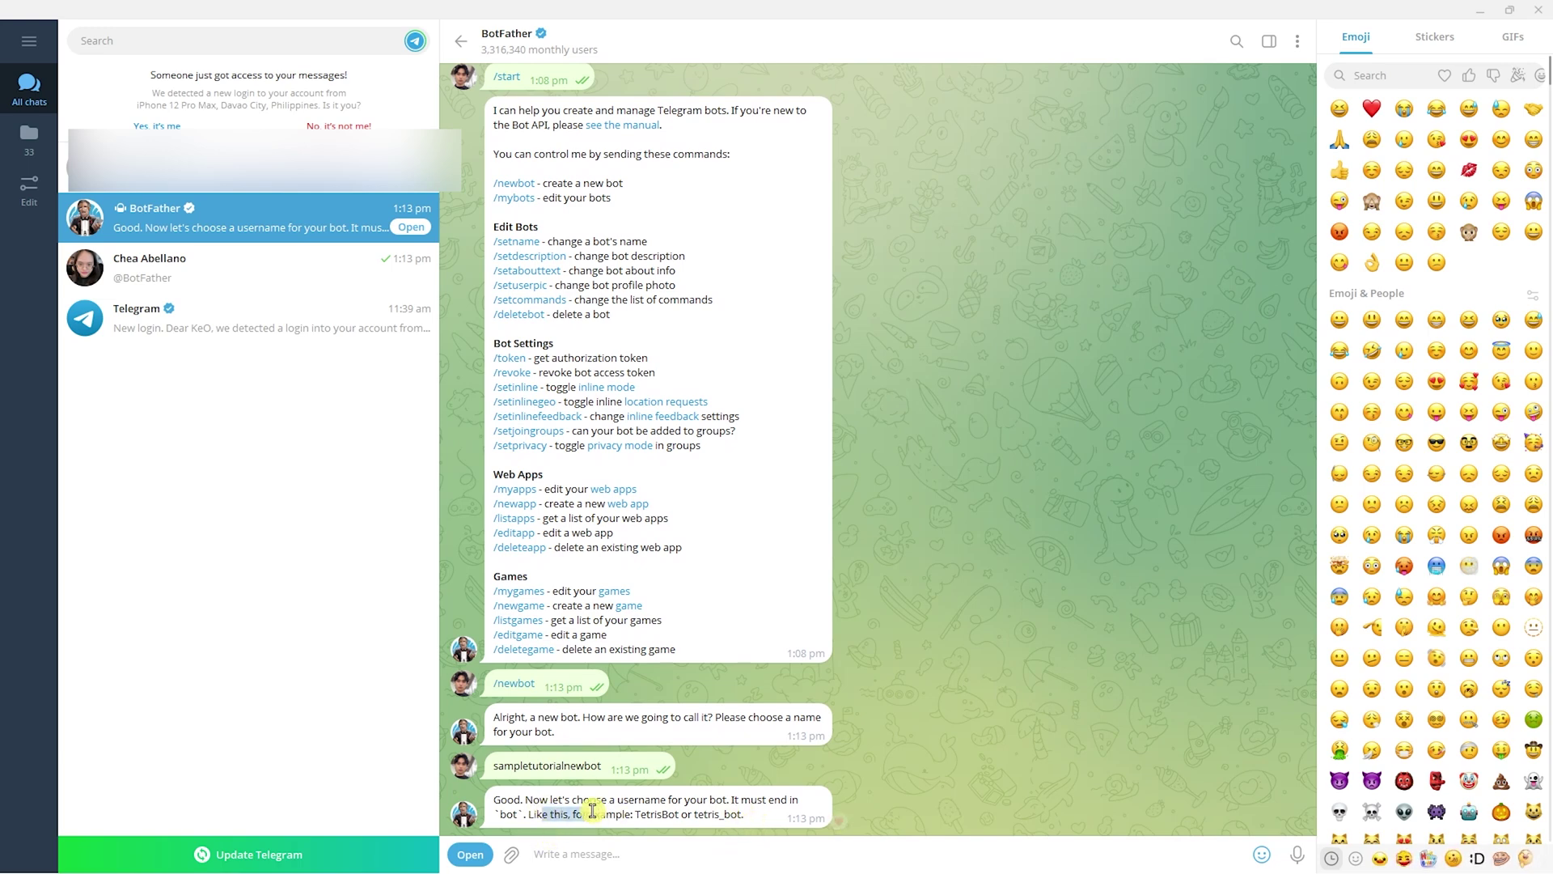
Read the username requirements and send sampletutorial34_bot as the bot's username.
left_click_drag(520, 798, 710, 792)
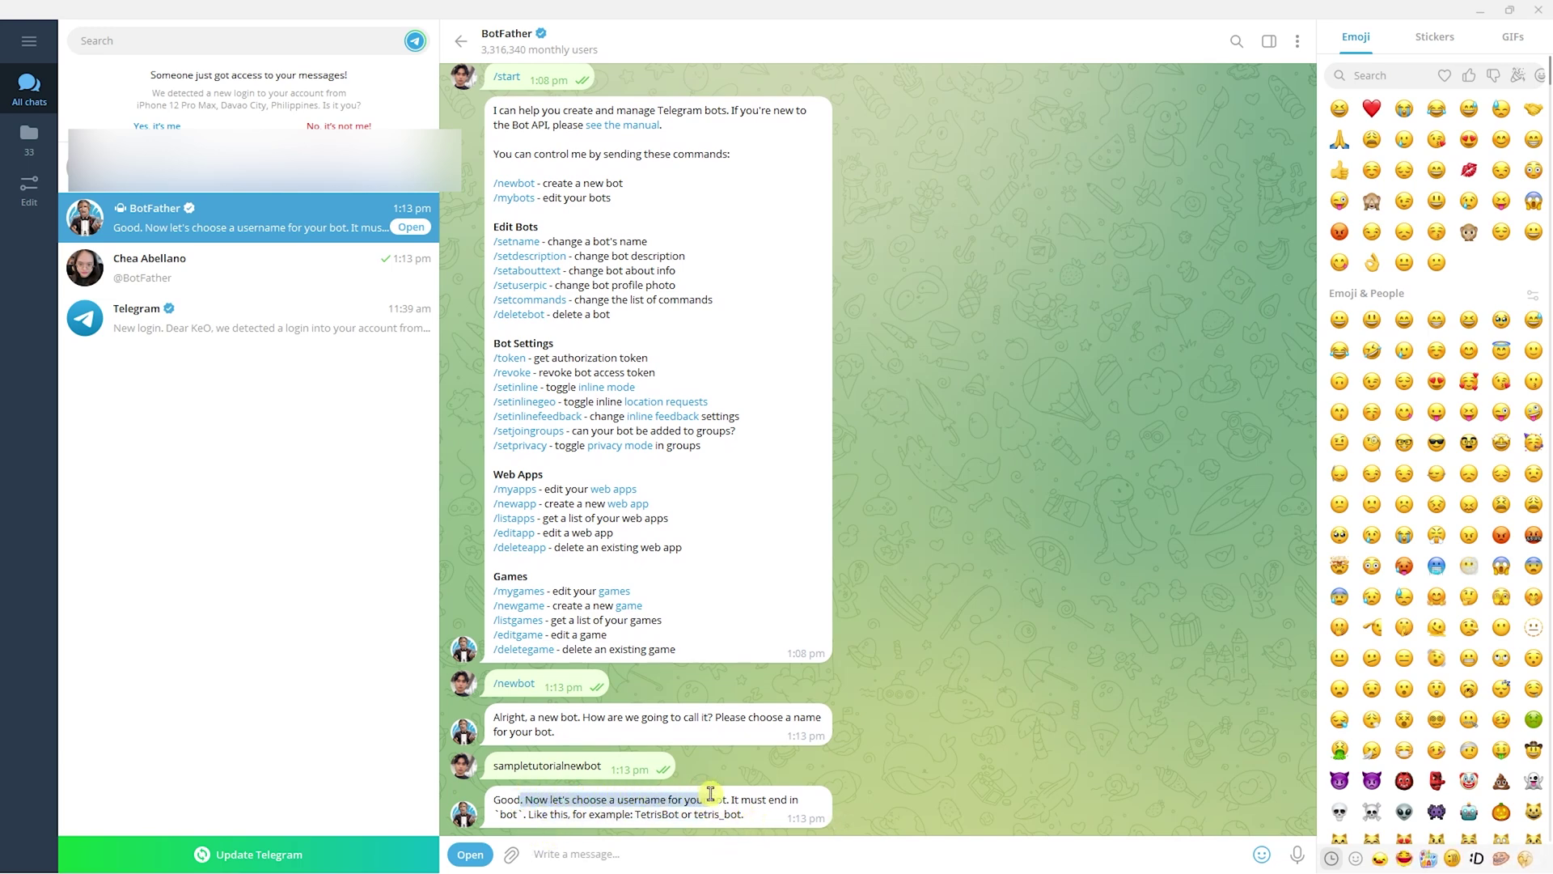
left_click_drag(532, 799, 745, 803)
left_click(752, 803)
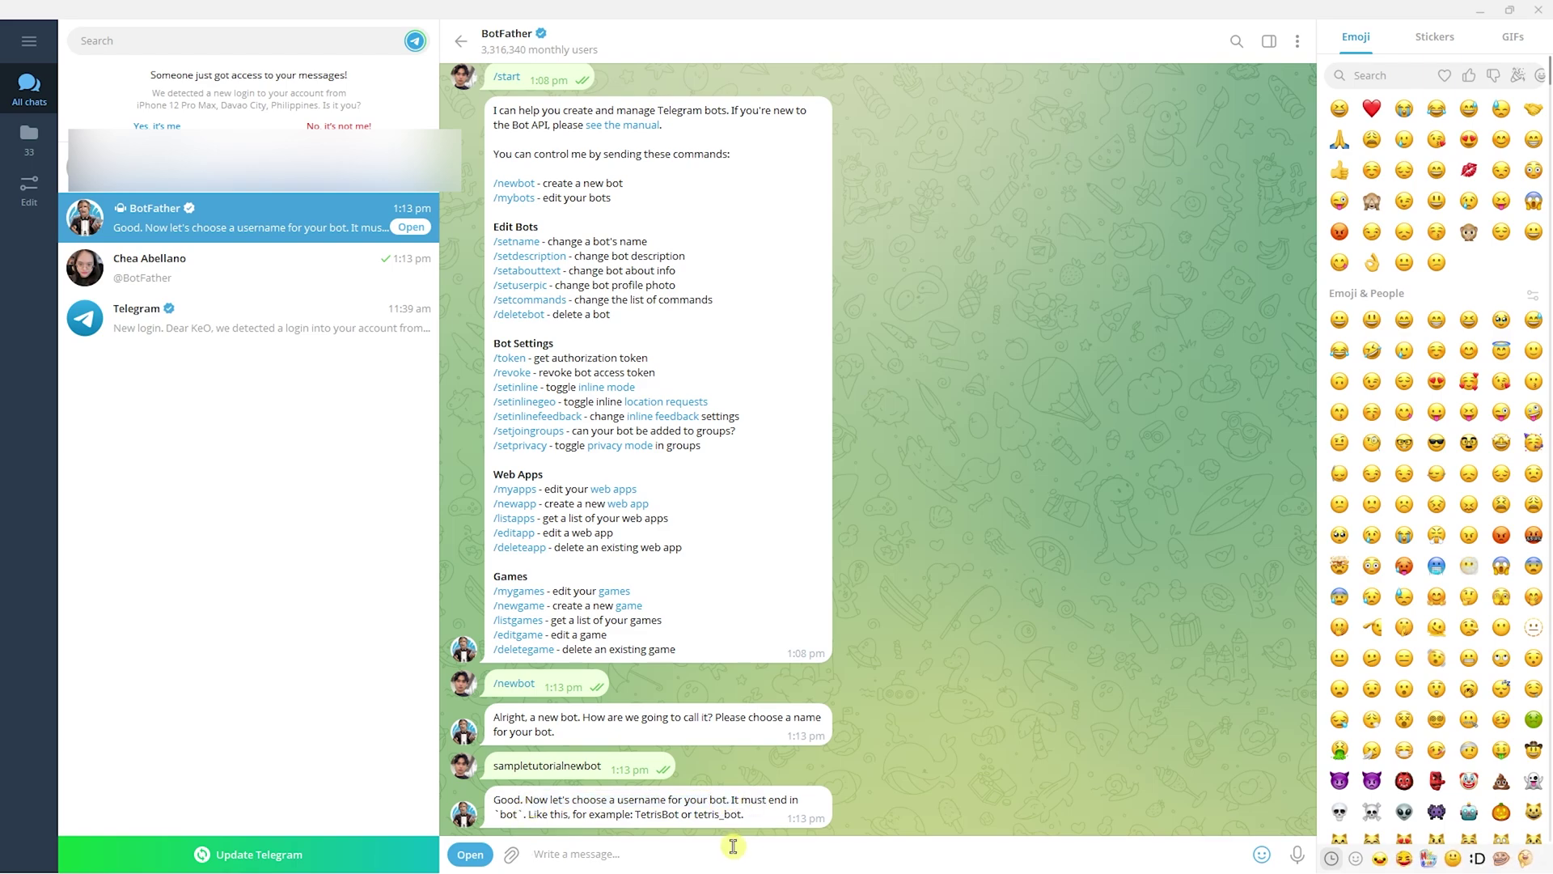
left_click(750, 849)
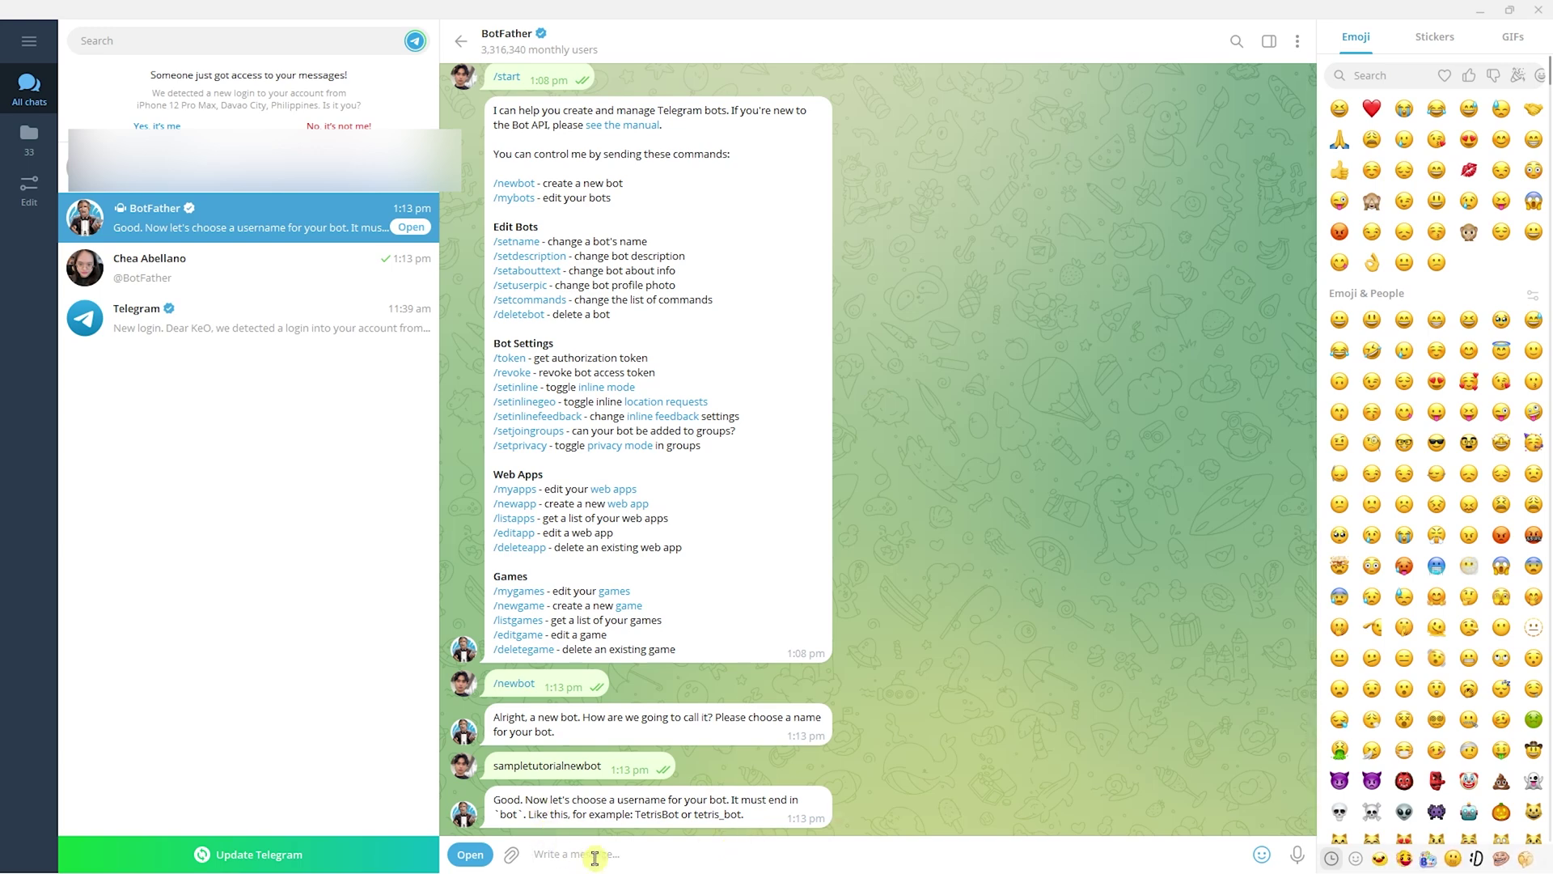
type("sampletutorial34_bot")
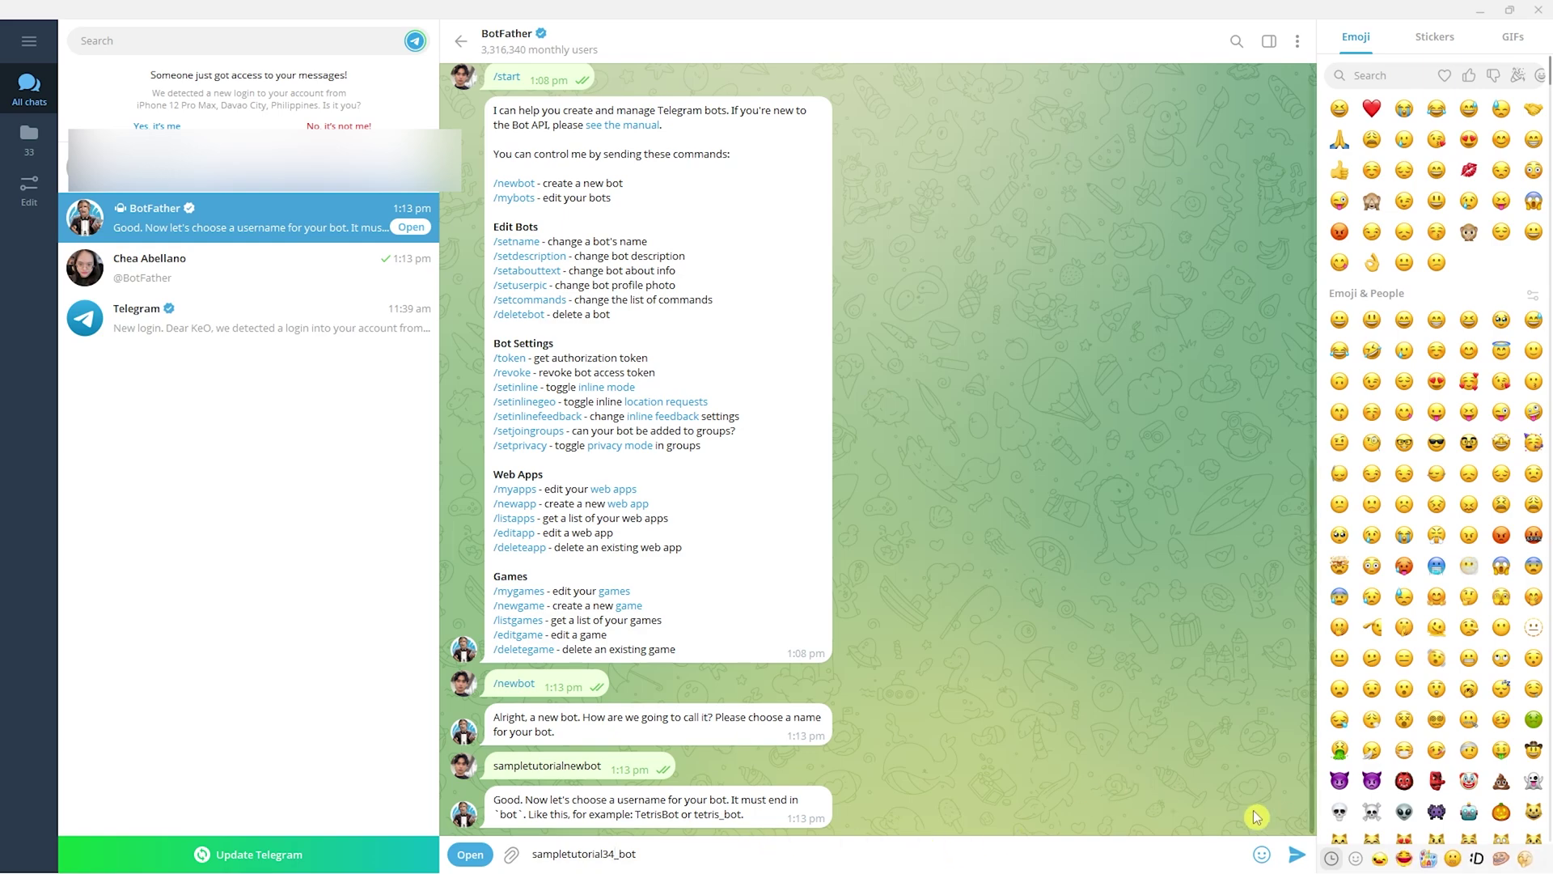
left_click(1295, 856)
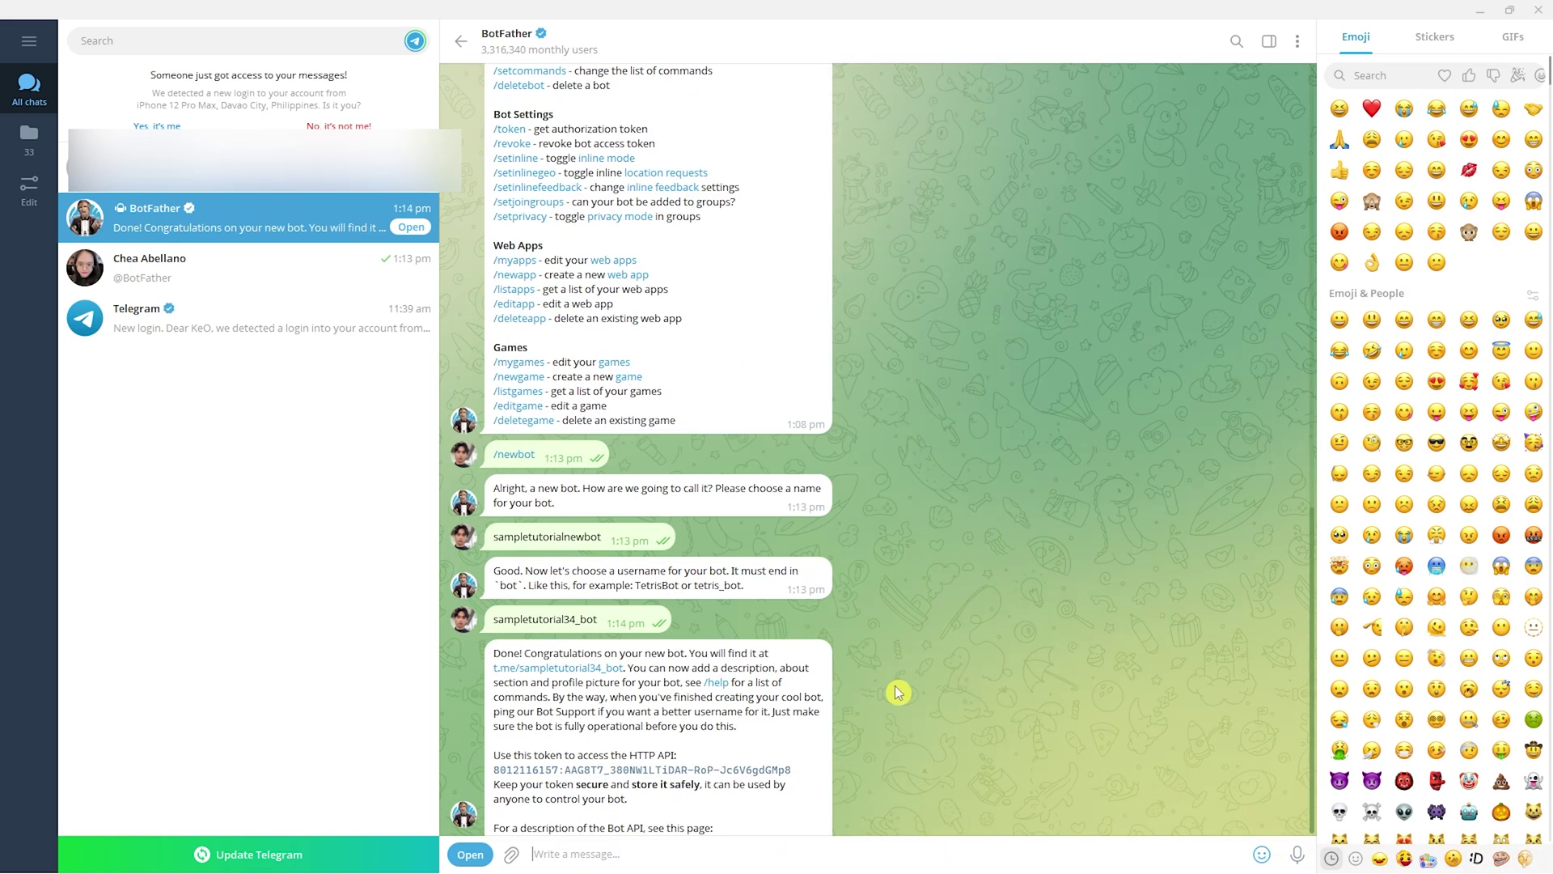
Copy the HTTP API token from BotFather's confirmation message for the new bot.
left_click_drag(495, 626, 783, 641)
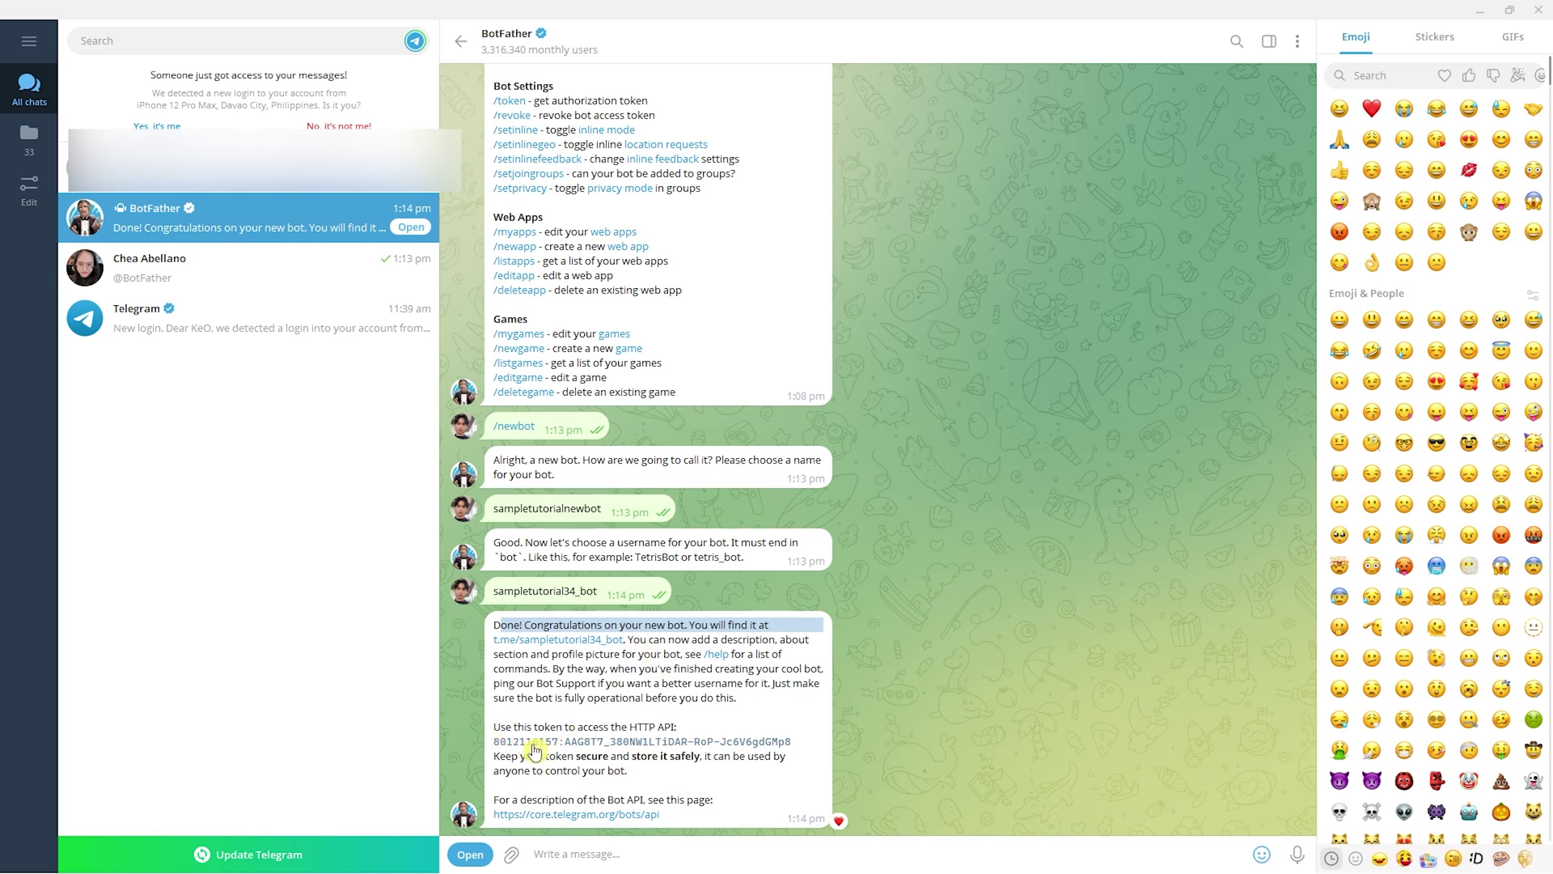
right_click(623, 748)
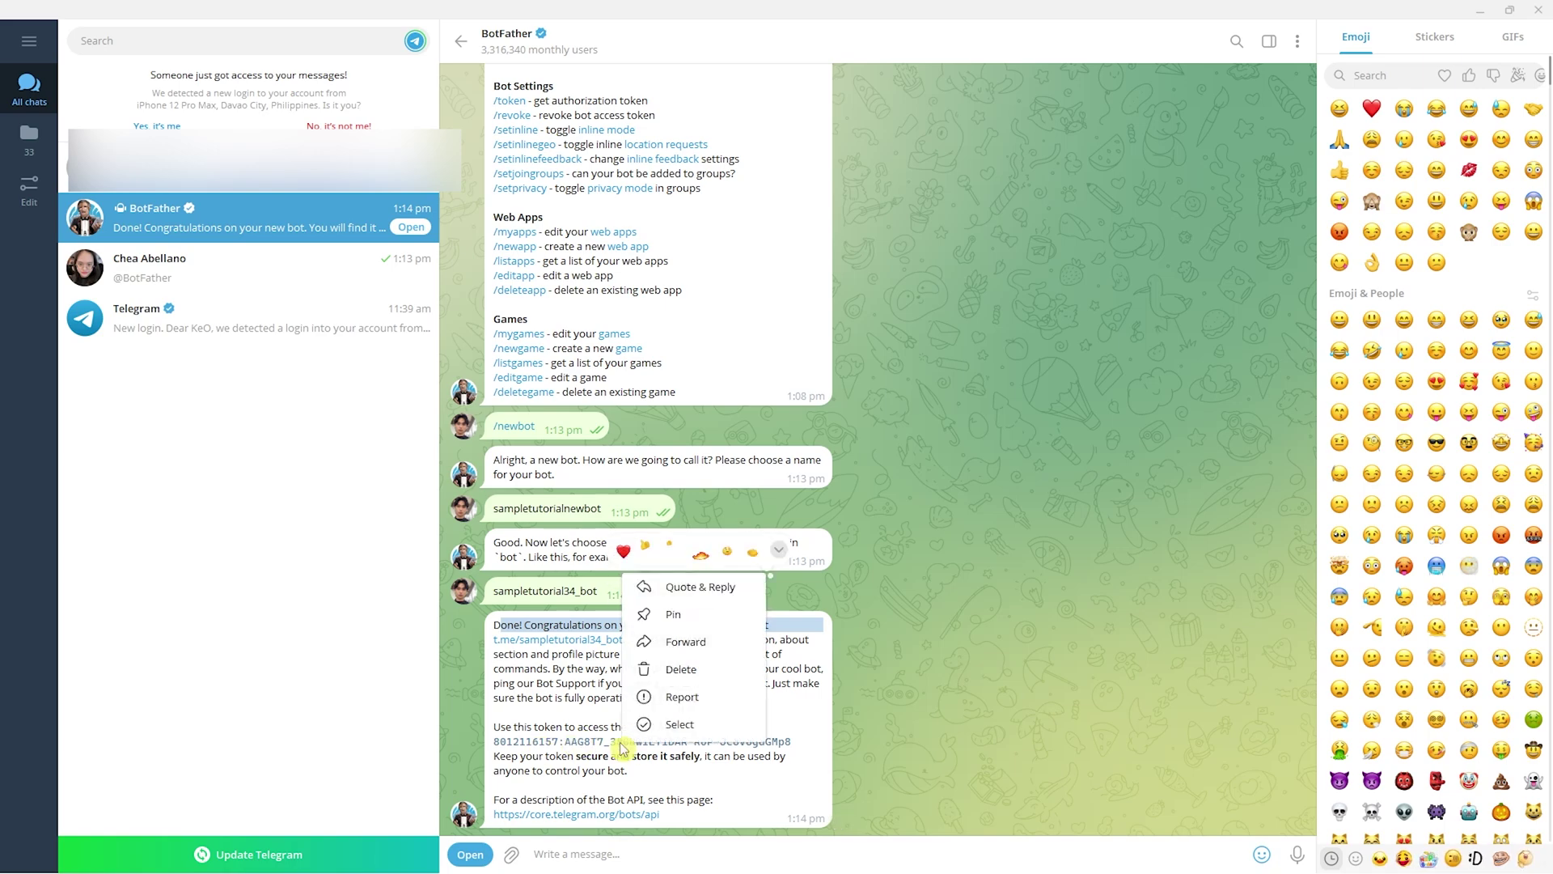
left_click(548, 747)
left_click(550, 748)
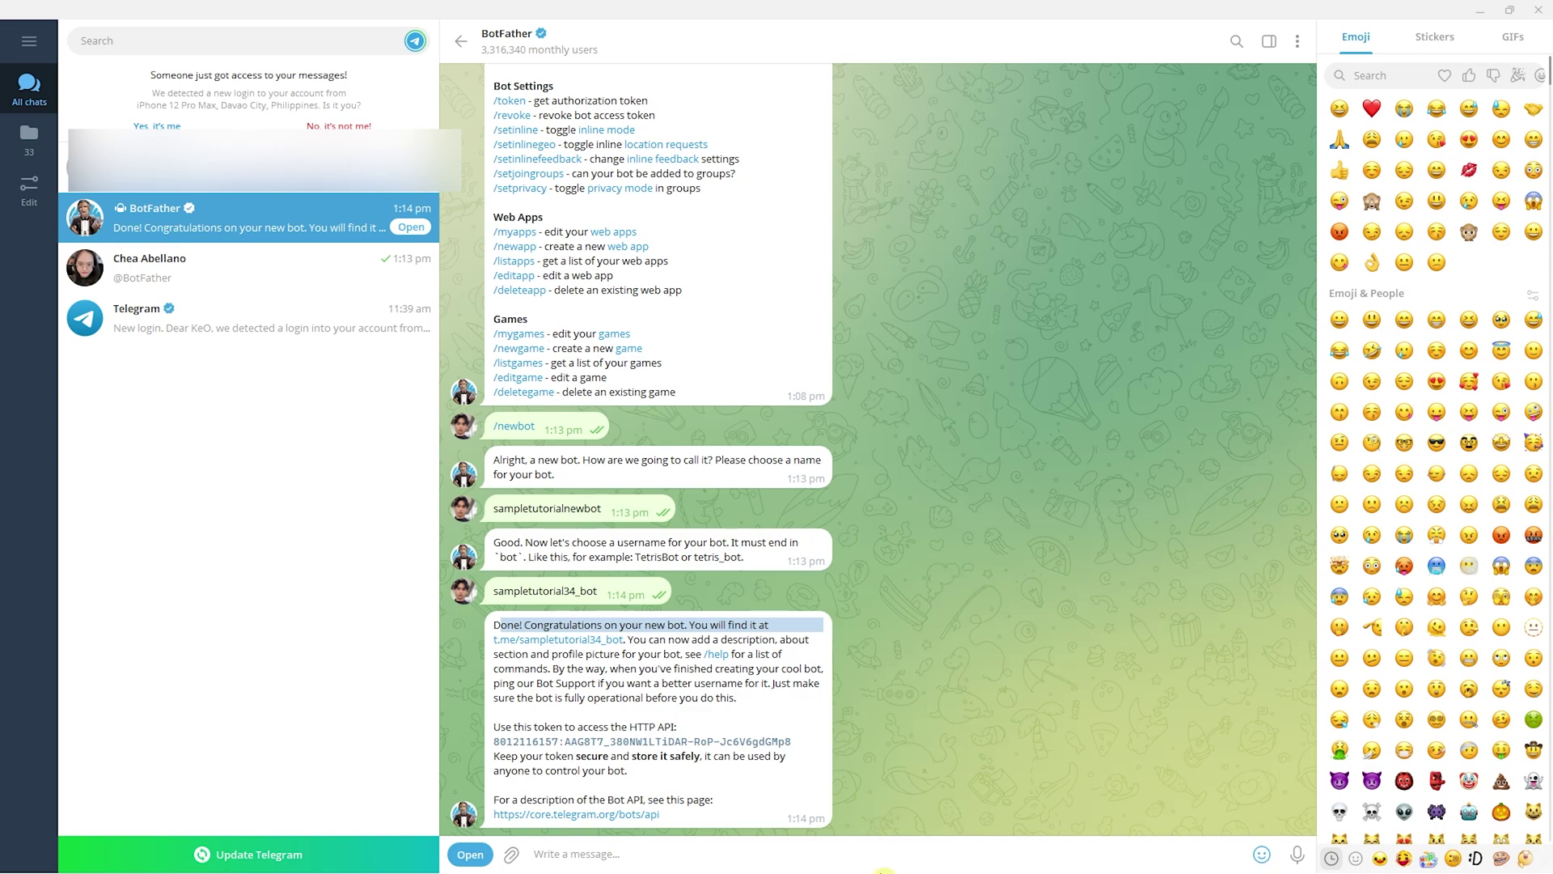
Switch to Chrome and paste the bot's API token into the address field of a new browser page.
mouse_move(889, 871)
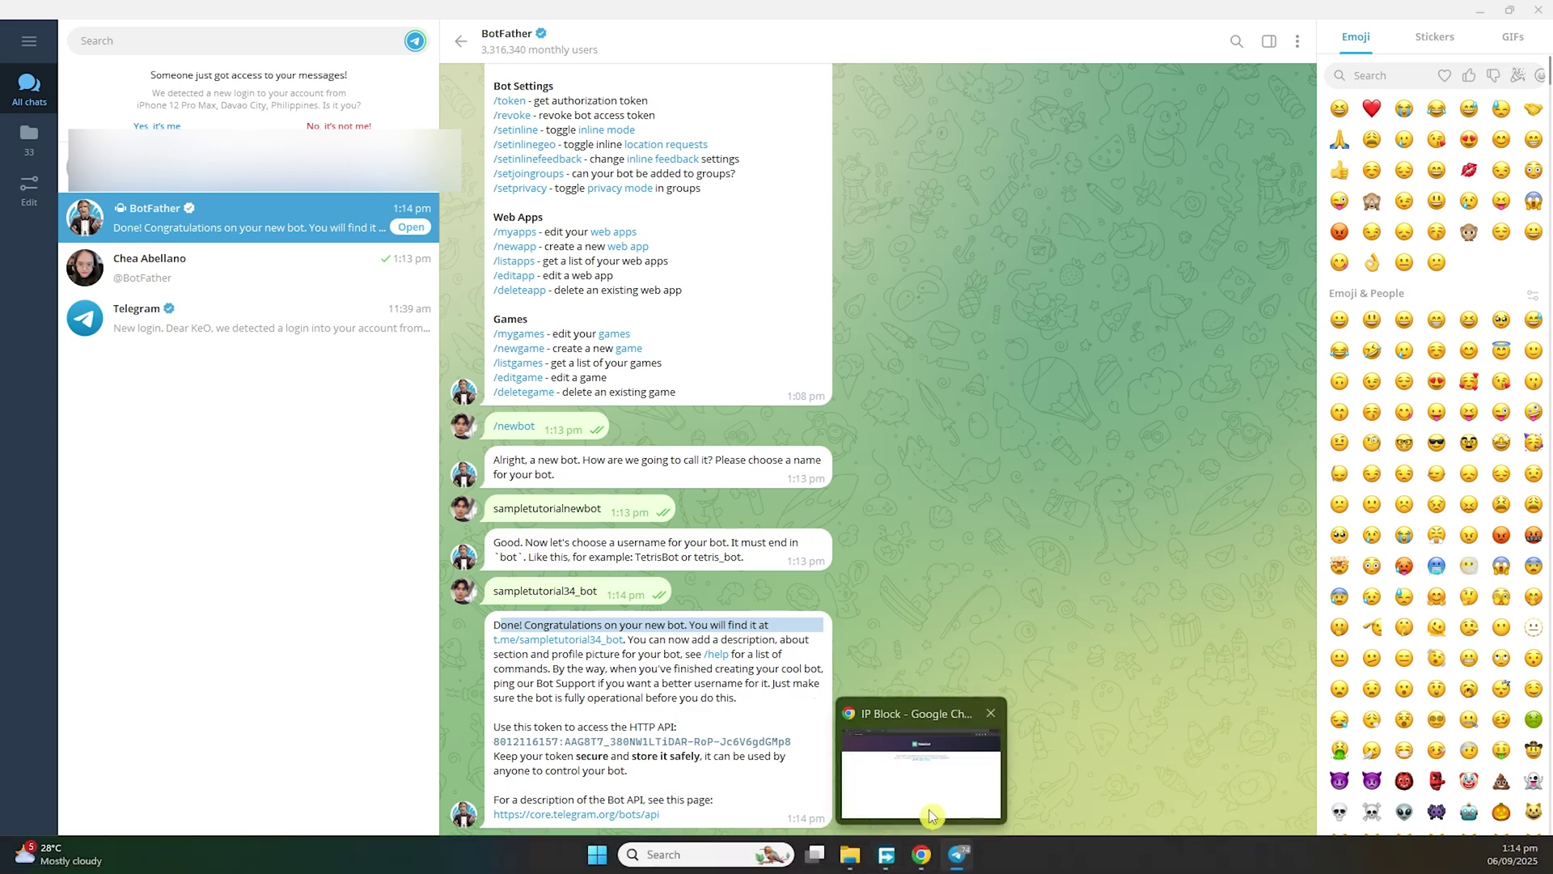
left_click(929, 813)
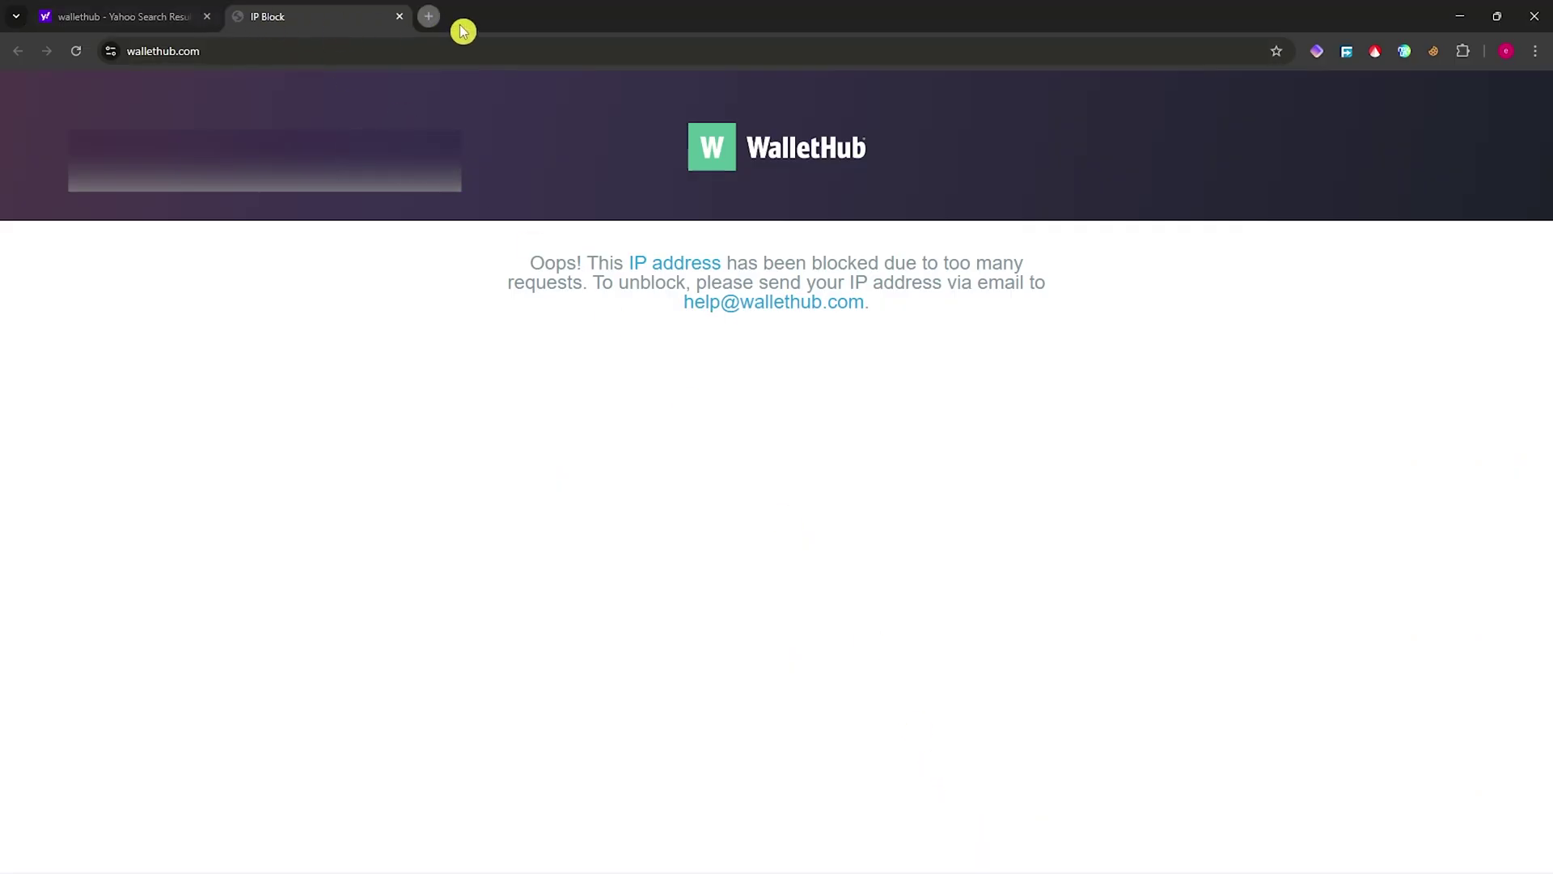
left_click(432, 20)
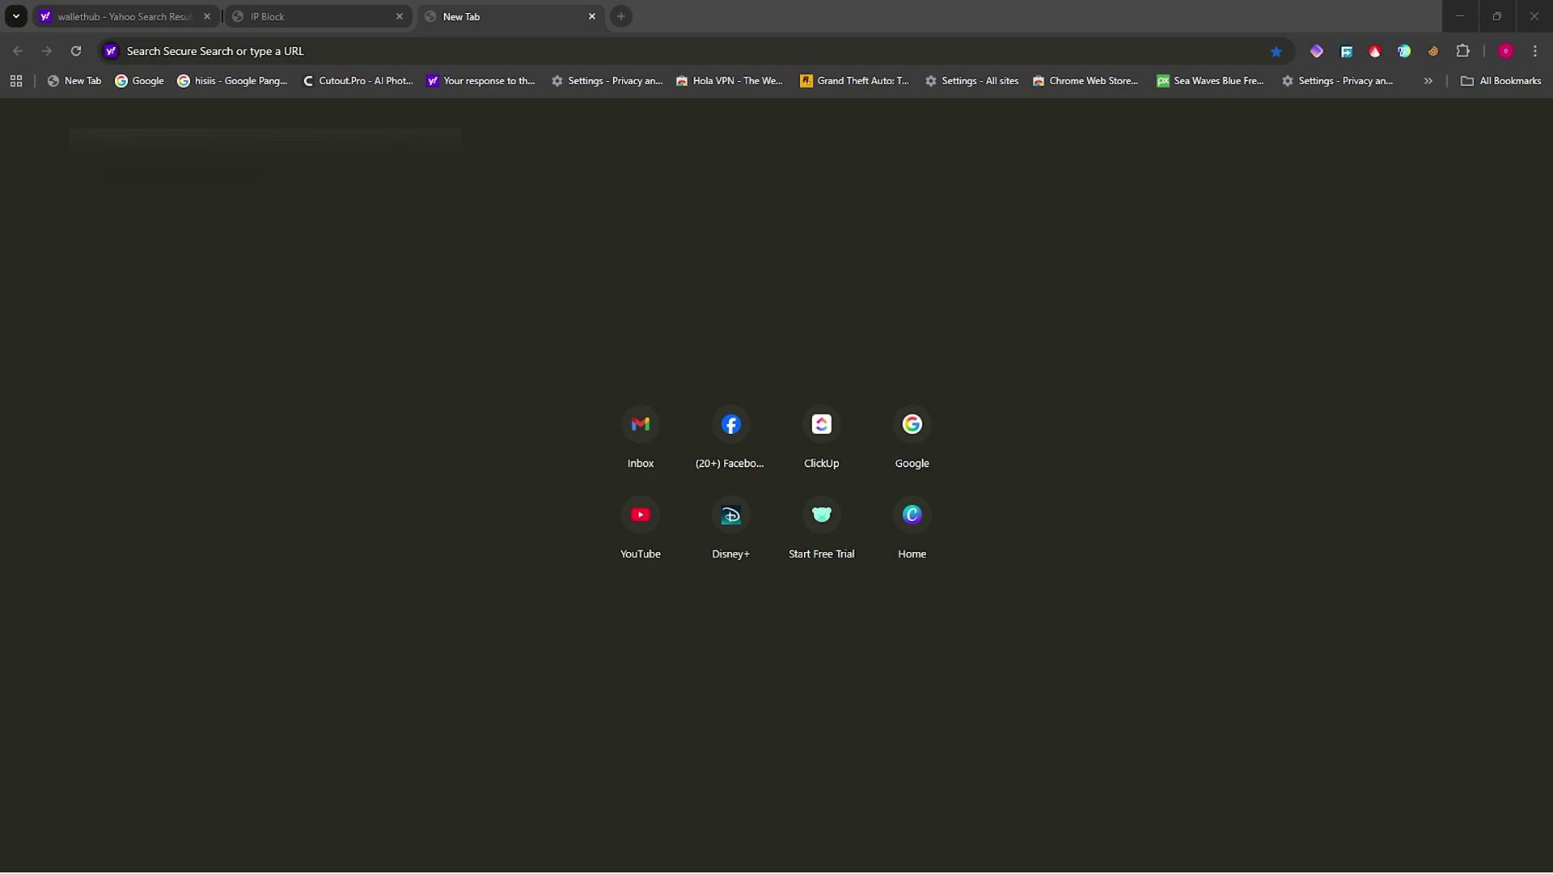
key("ctrl+v")
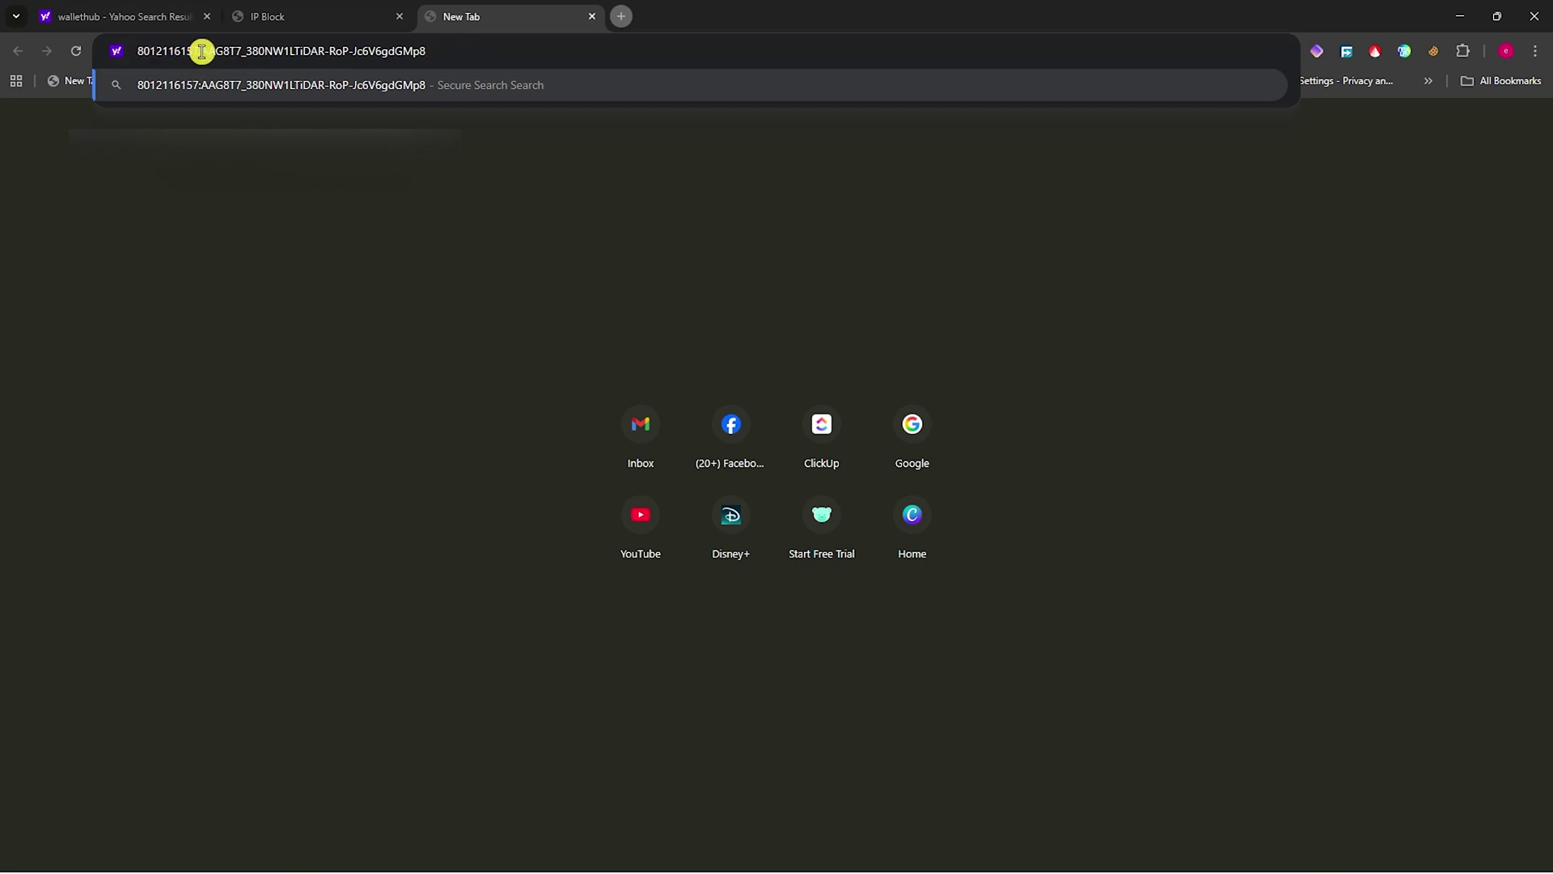
Switch back to Telegram, open the new bot through its t.me/sampletutorial34_bot link, start it and send "hi".
key("alt+Tab")
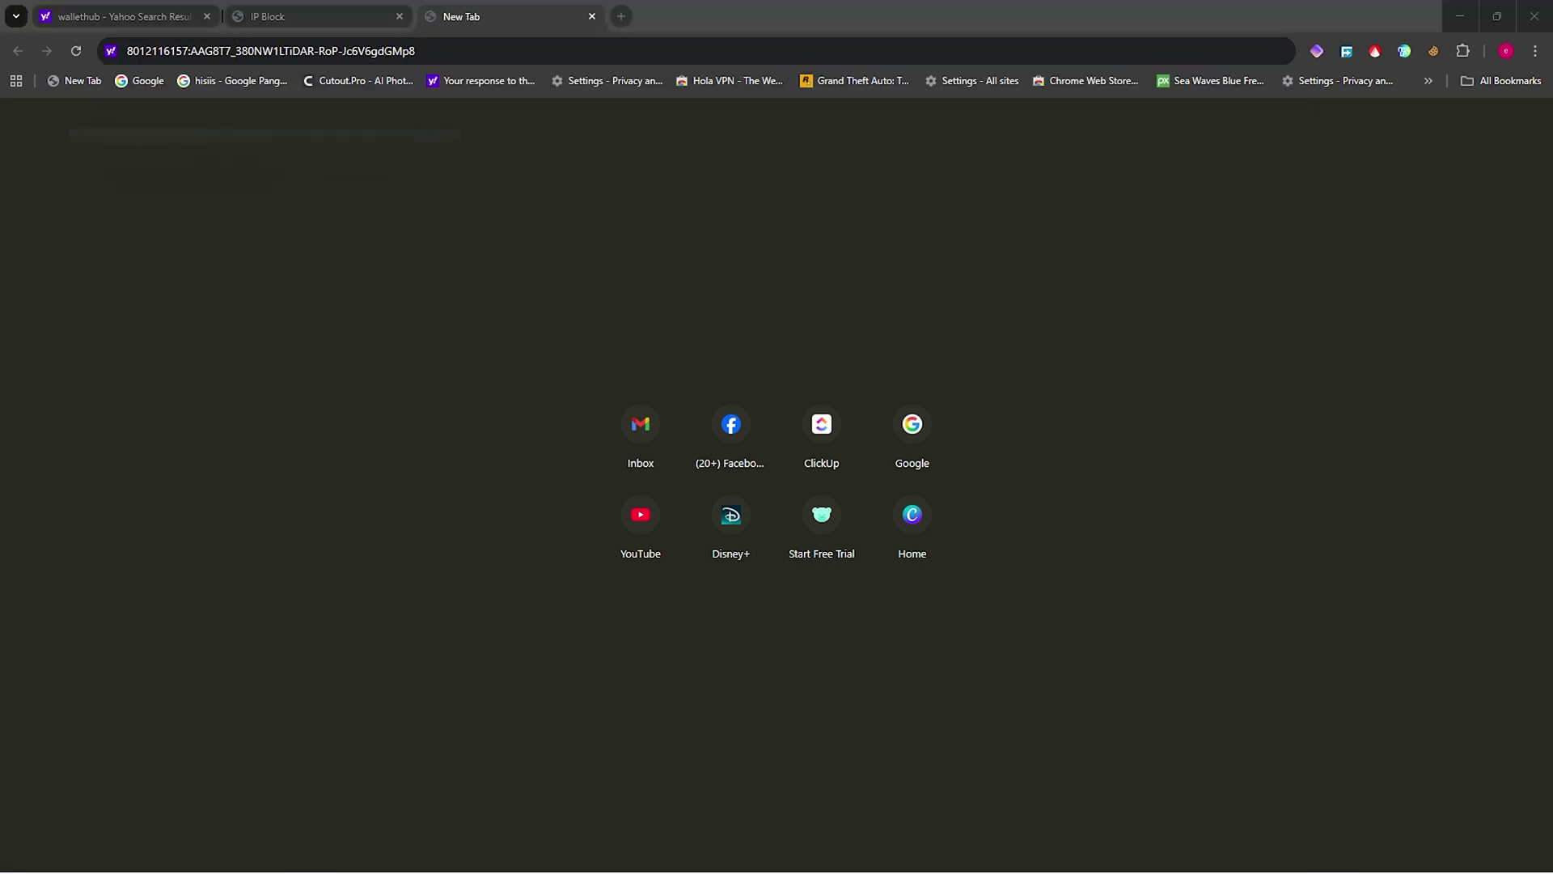
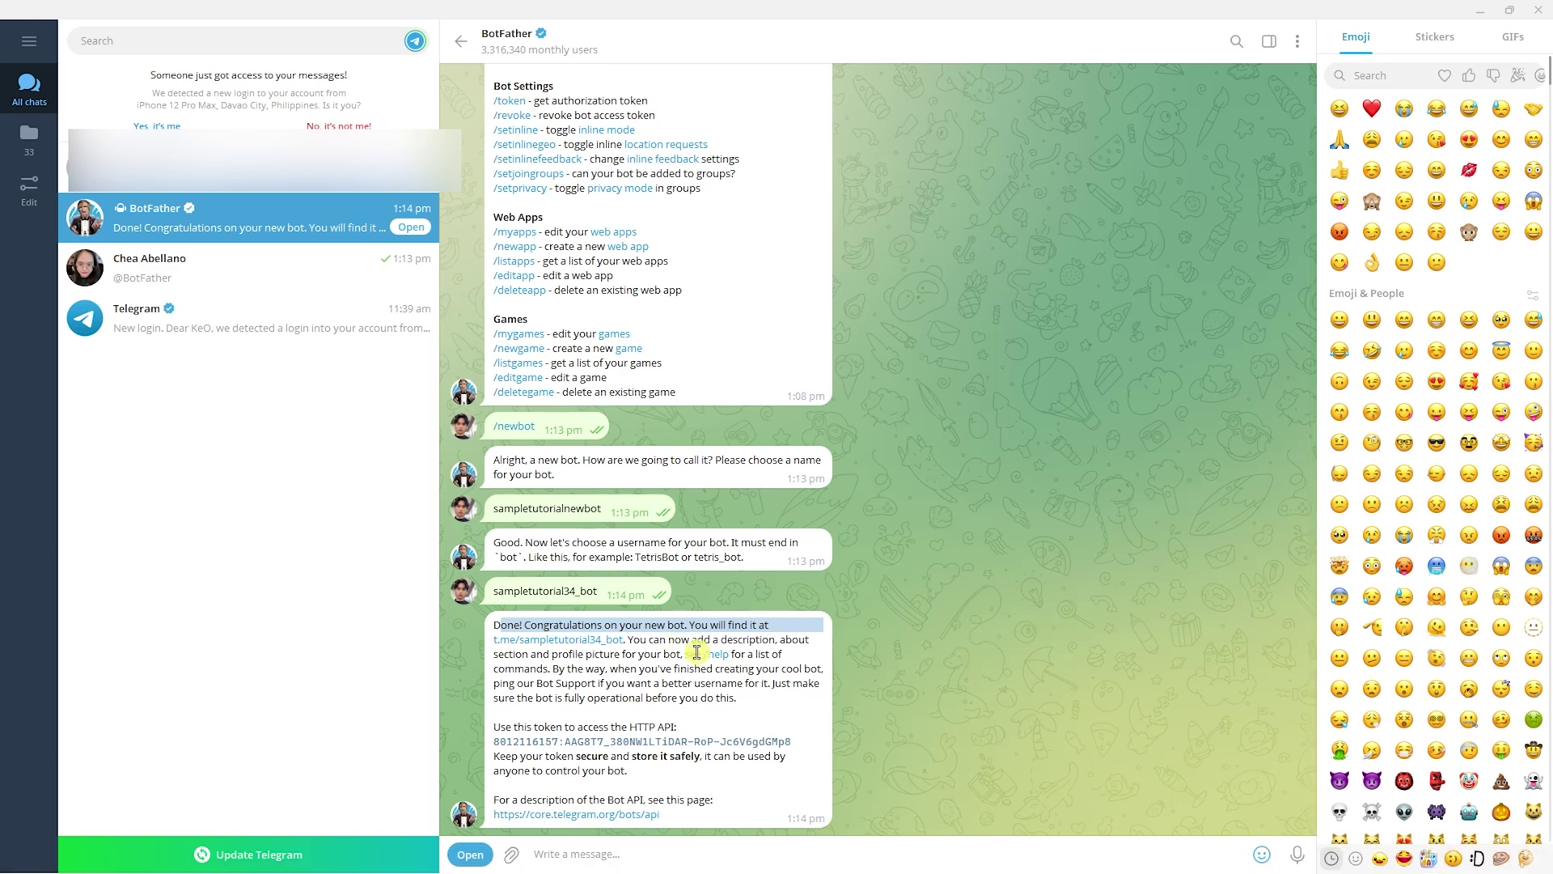
left_click(584, 642)
left_click(892, 854)
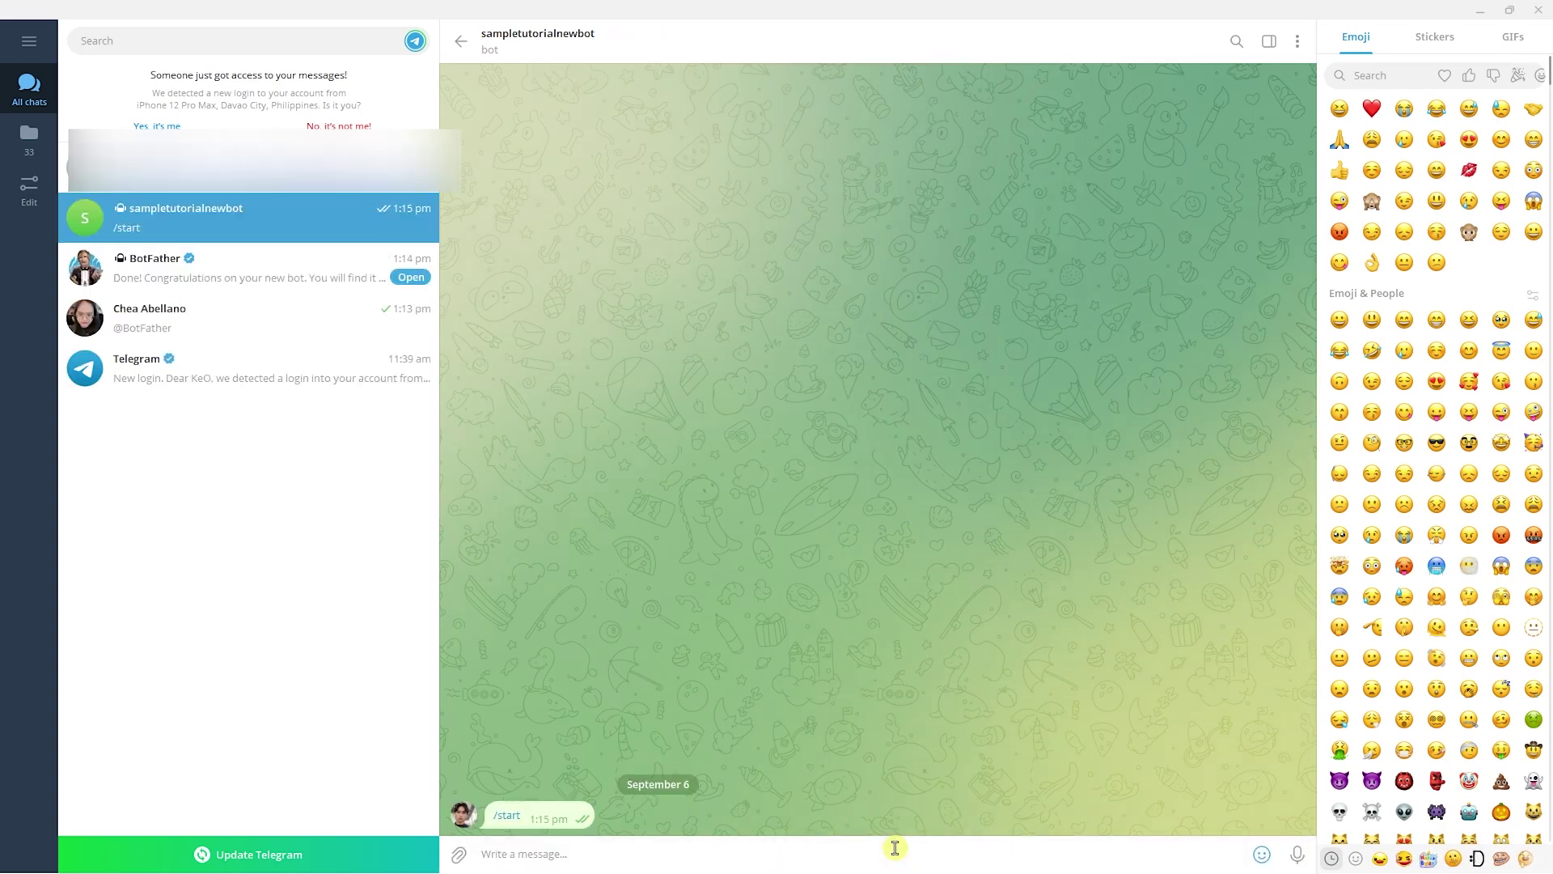
type("hi")
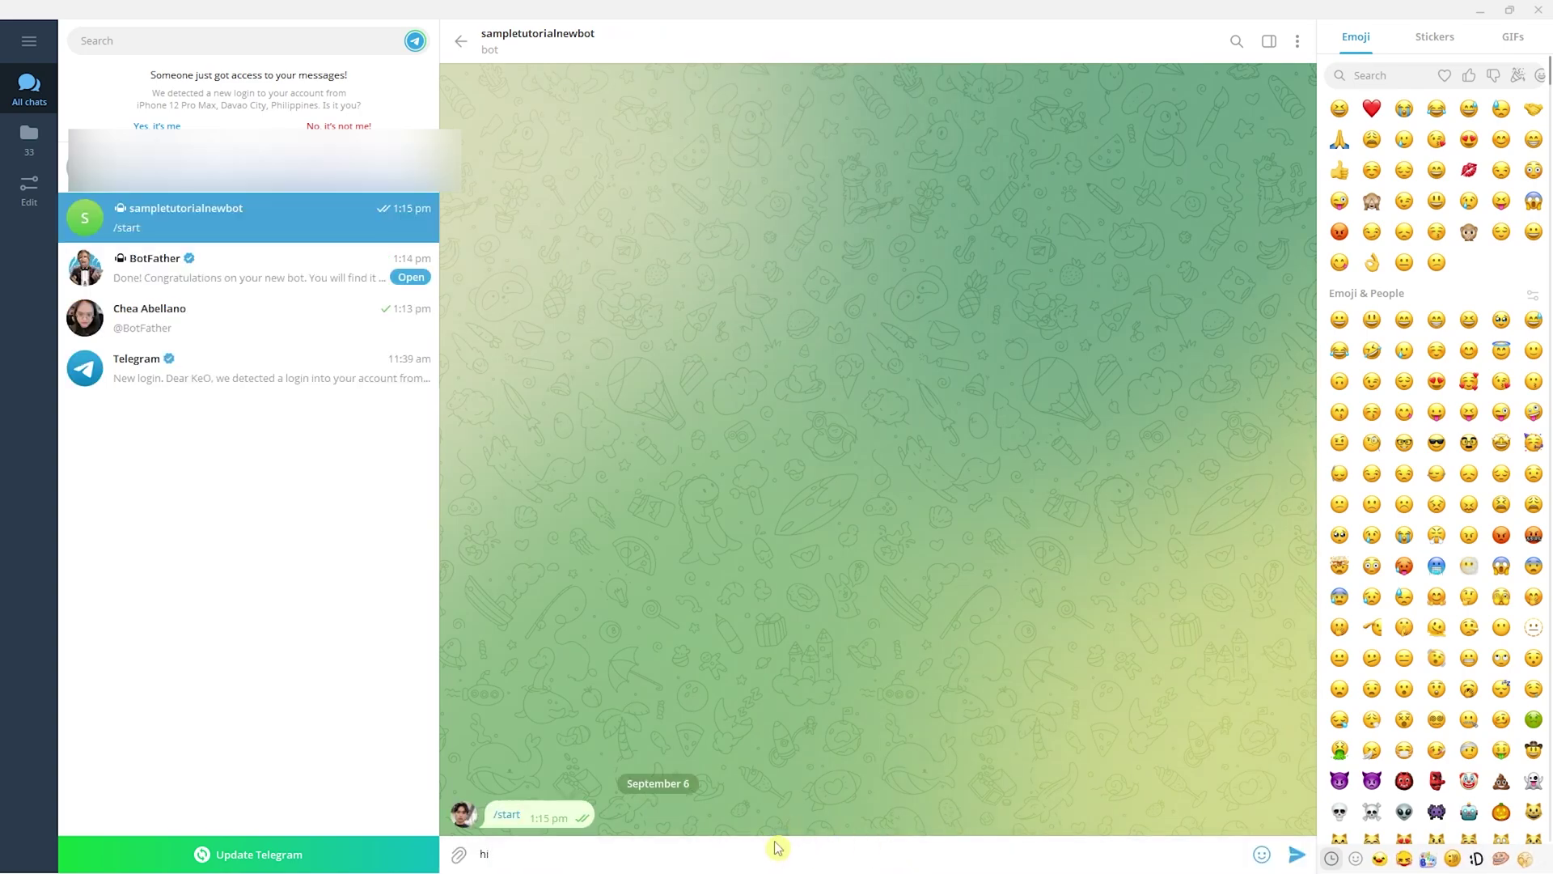
key("Return")
Switch to the getUpdates response in Chrome and select the sender's id value in the first message.
mouse_move(778, 868)
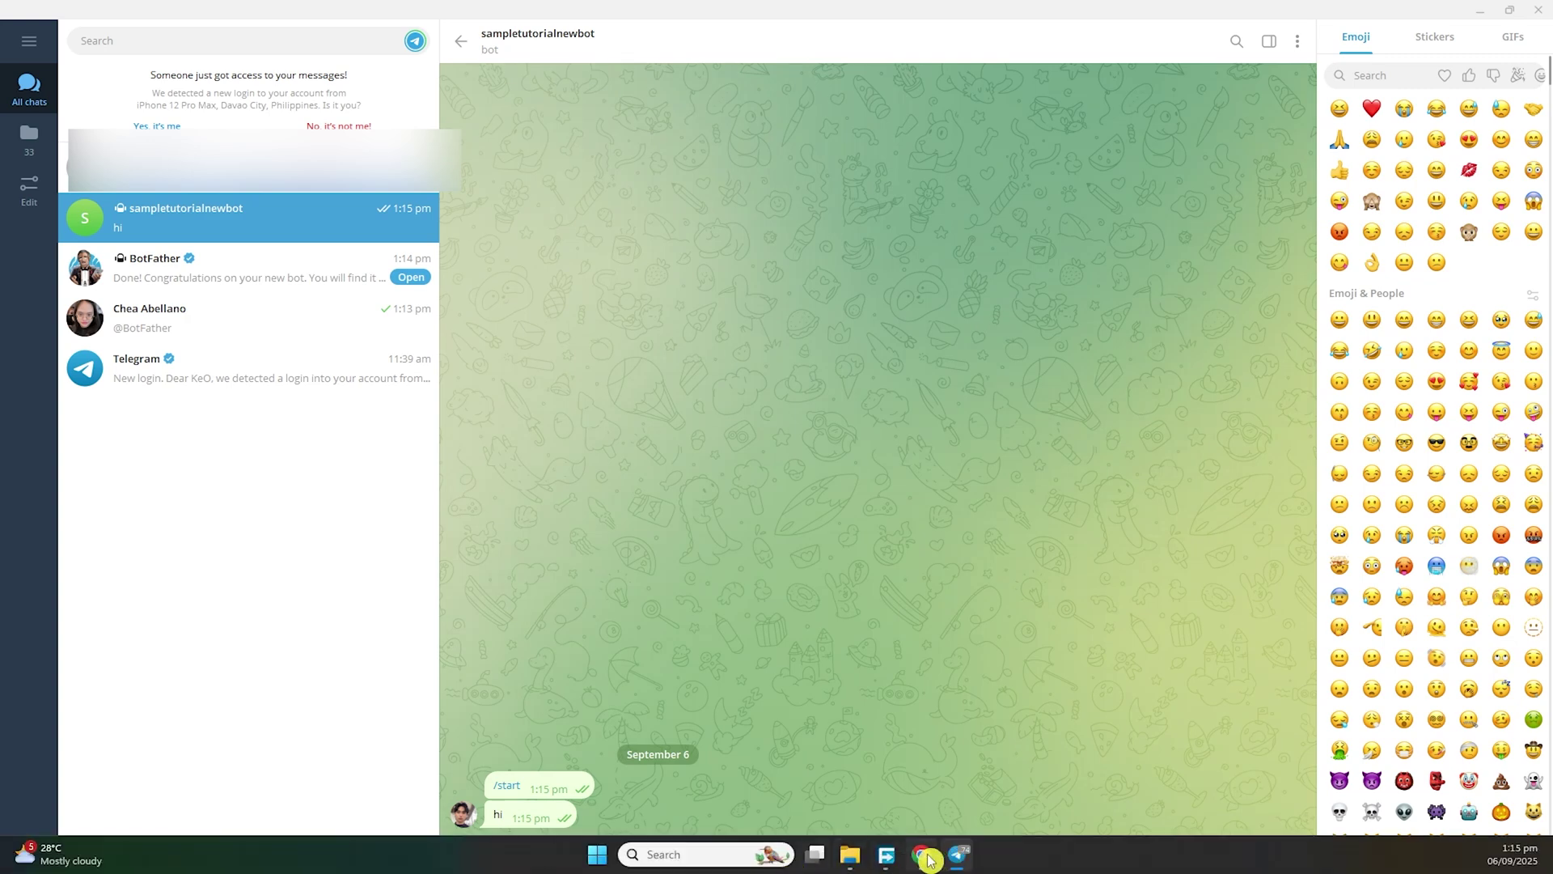
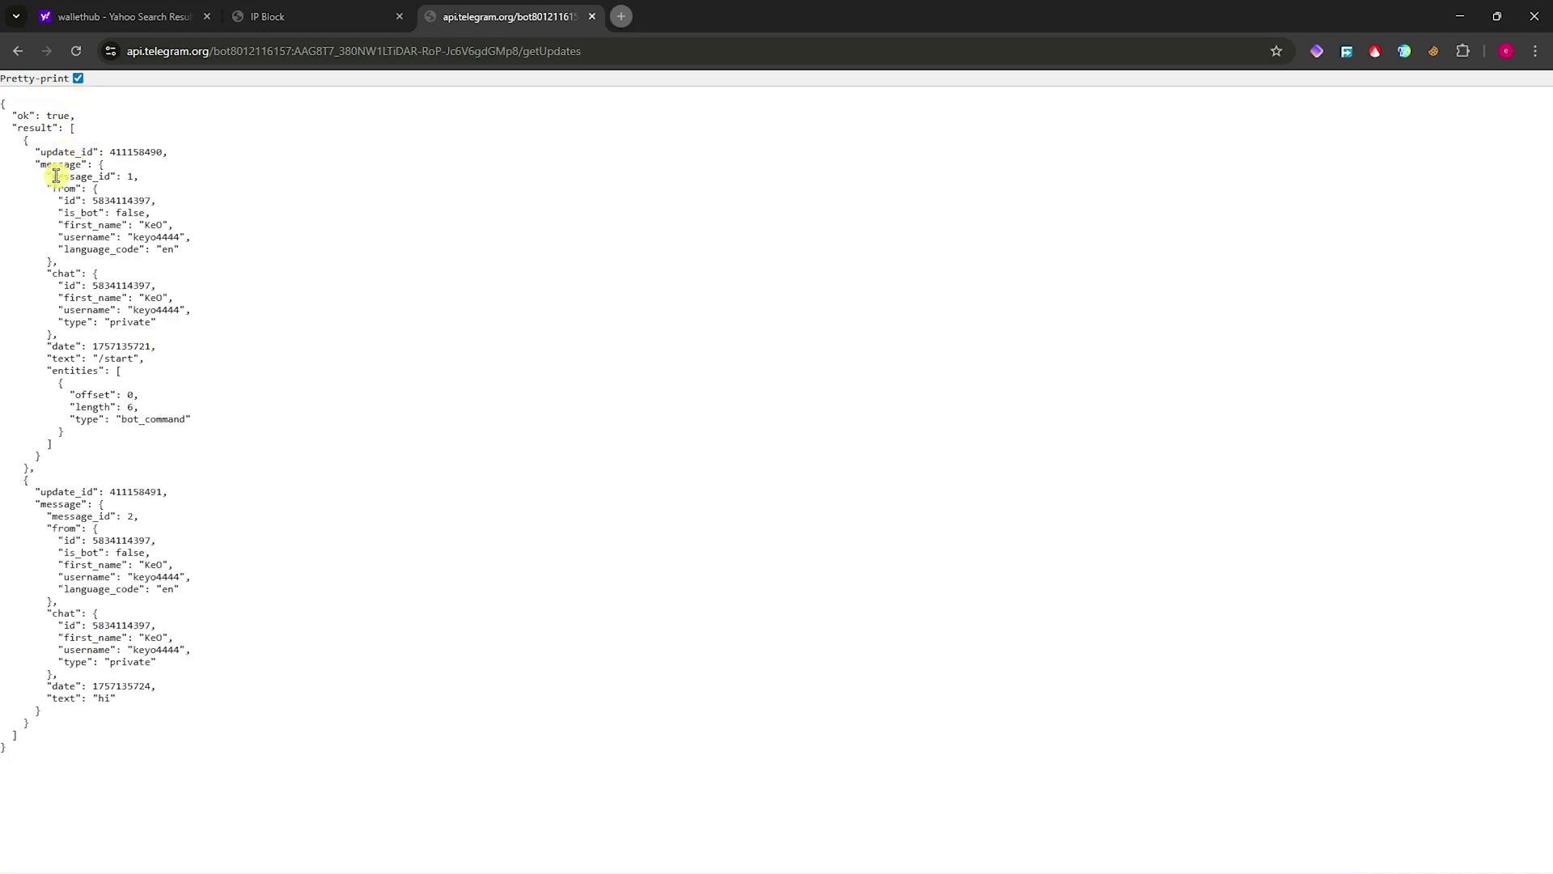
double_click(74, 199)
left_click_drag(93, 201, 133, 200)
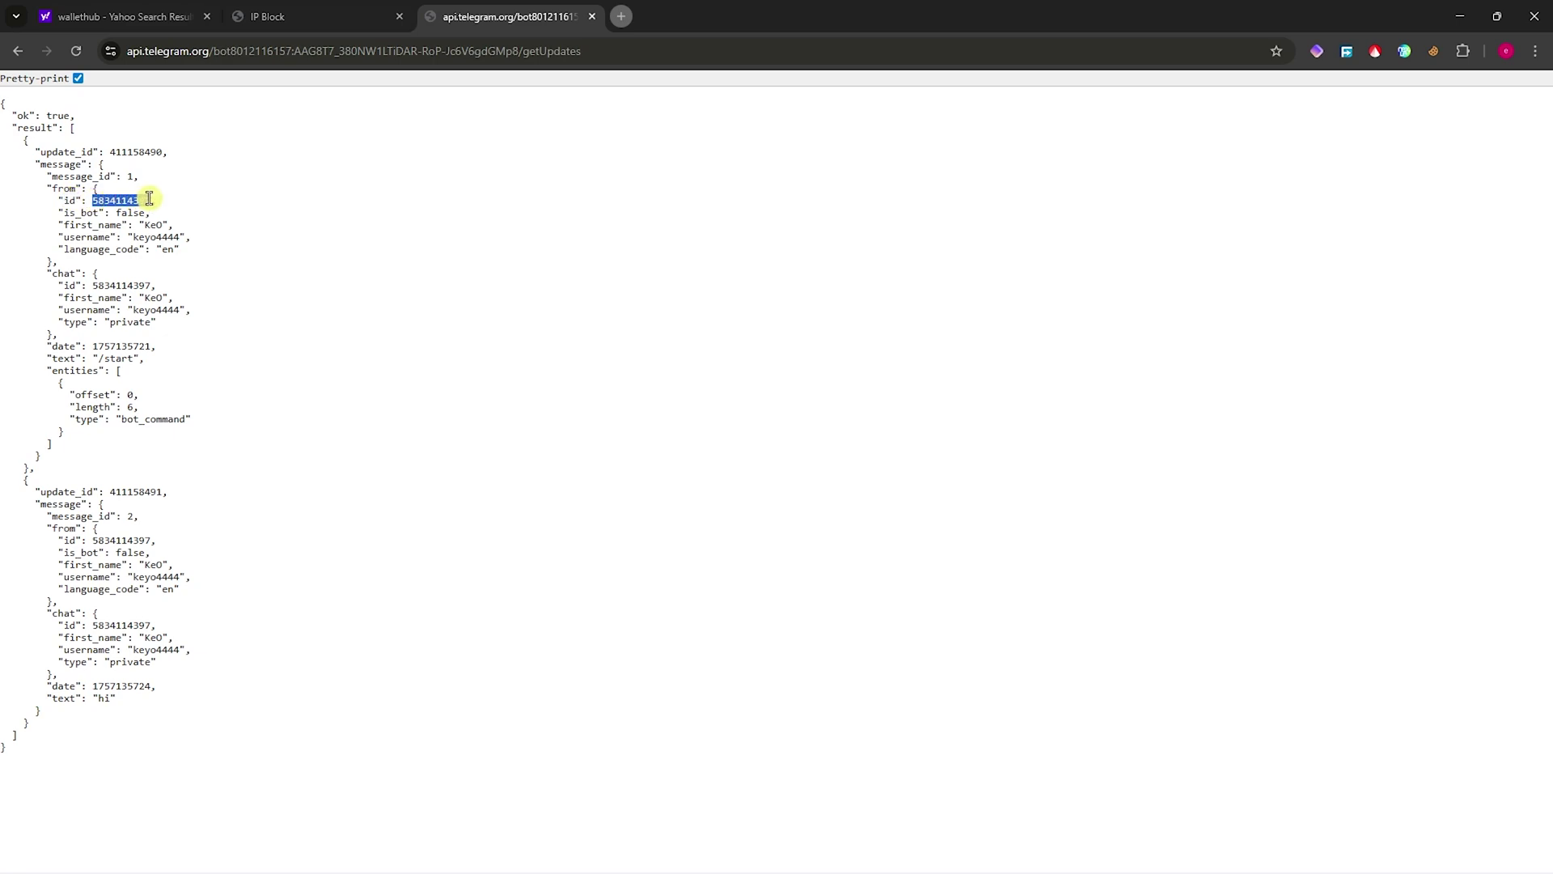